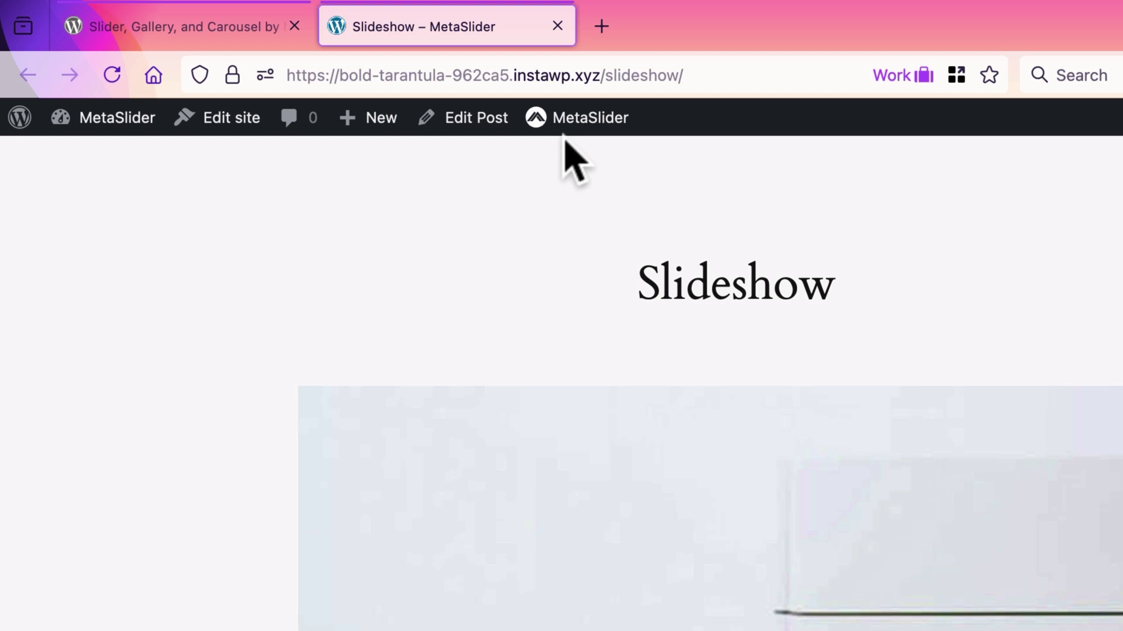
Step: Turn on the Play / Pause Button in Advanced Options and save the slideshow
{"action": "mouse_move", "coordinate": [564, 127]}
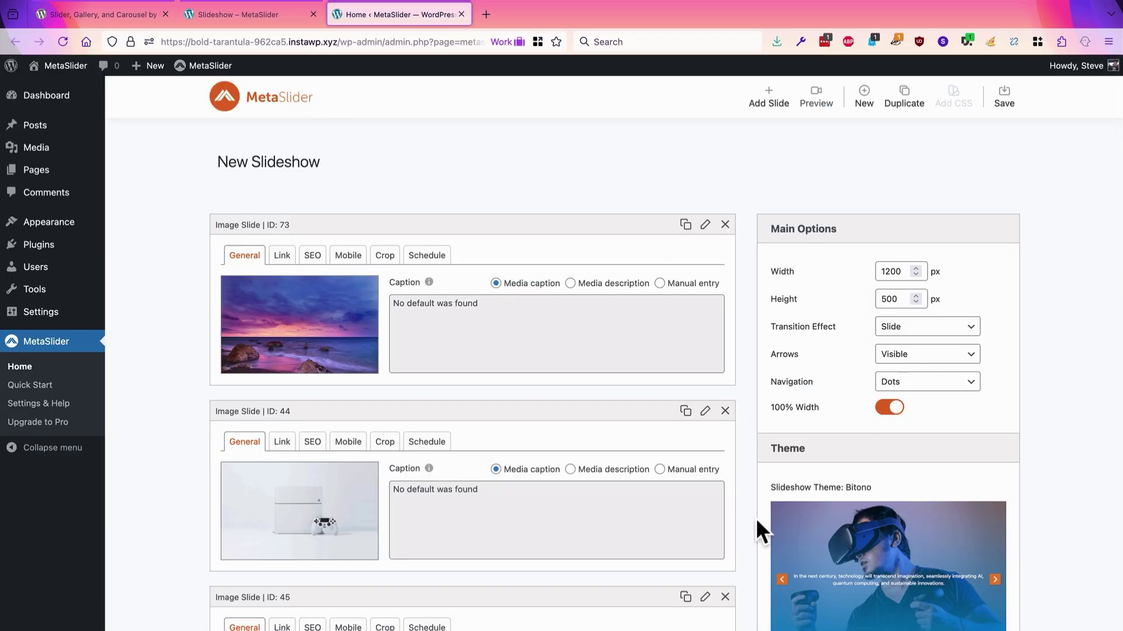
{"action": "scroll", "coordinate": [756, 518], "scroll_direction": "down", "scroll_amount": 10}
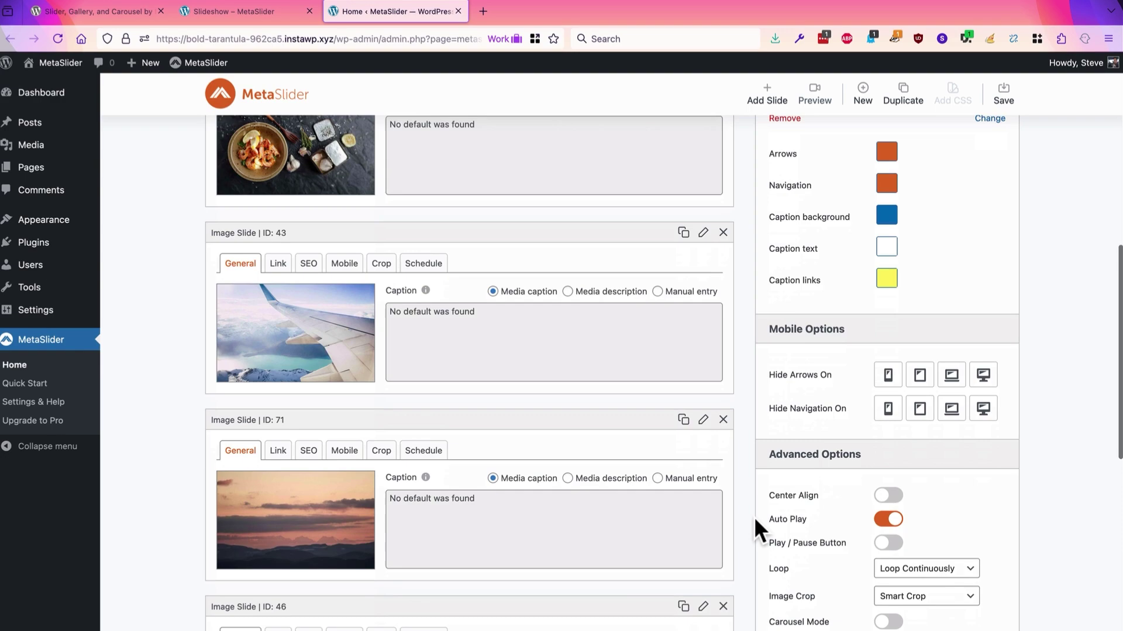
{"action": "mouse_move", "coordinate": [839, 545]}
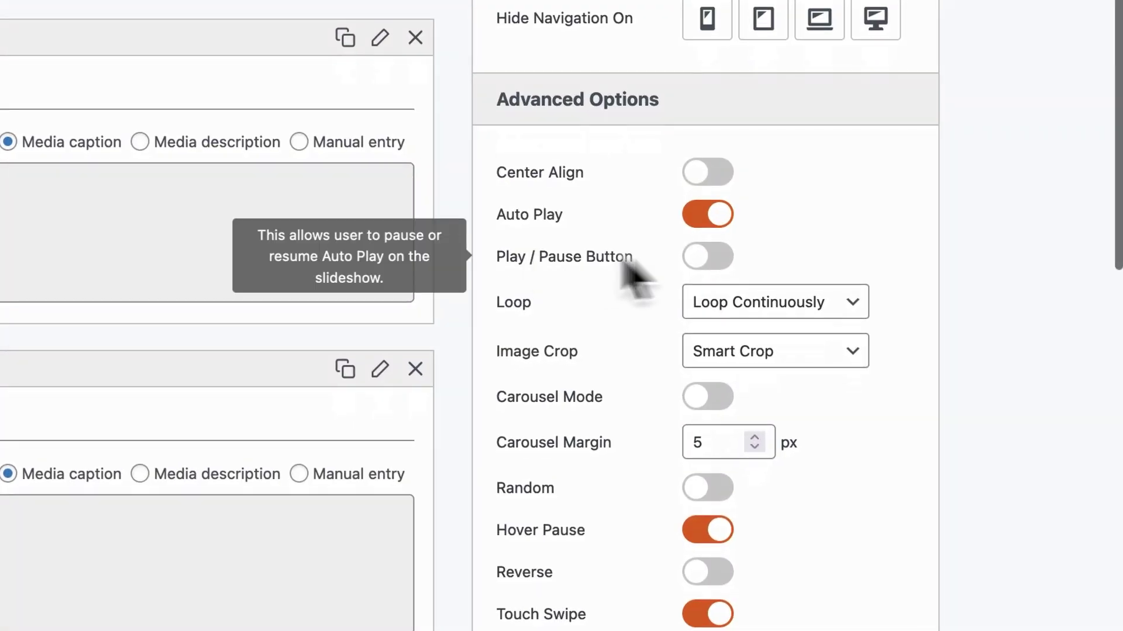
{"action": "left_click", "coordinate": [715, 260]}
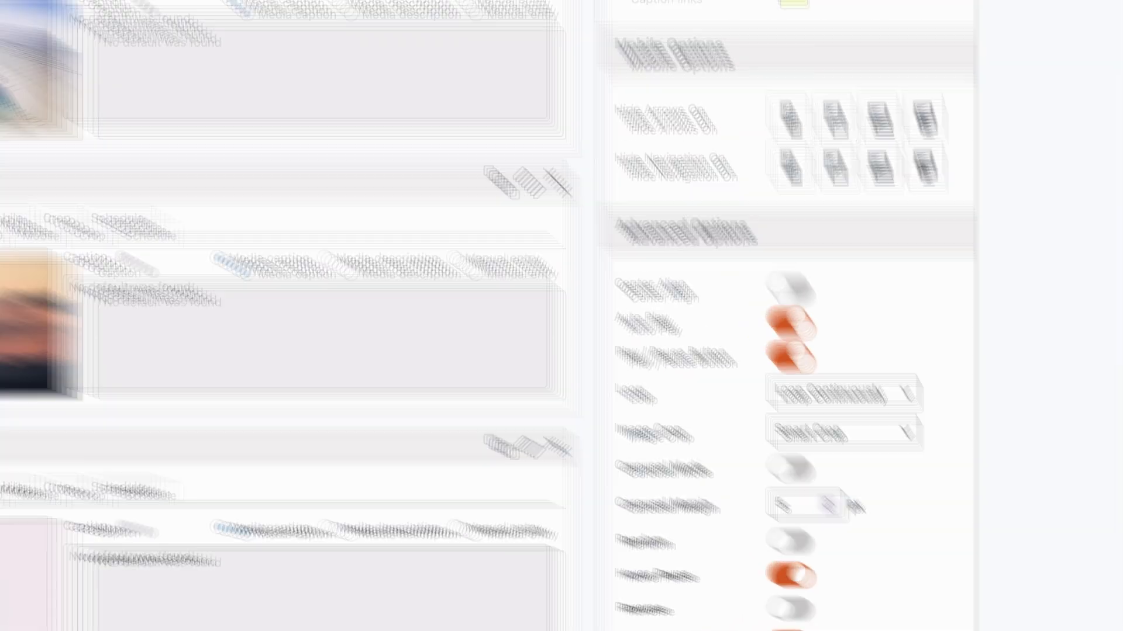
{"action": "left_click", "coordinate": [1003, 96]}
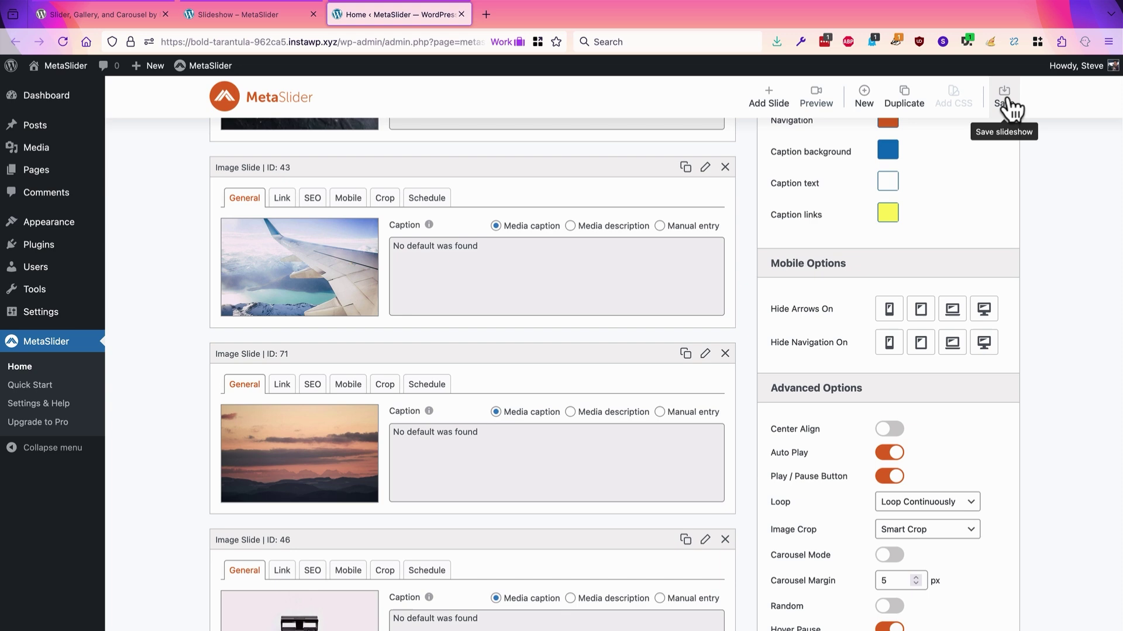
Step: Reload the live Slideshow page and test the play/pause button, leaving it paused on the console slide
{"action": "left_click", "coordinate": [242, 13]}
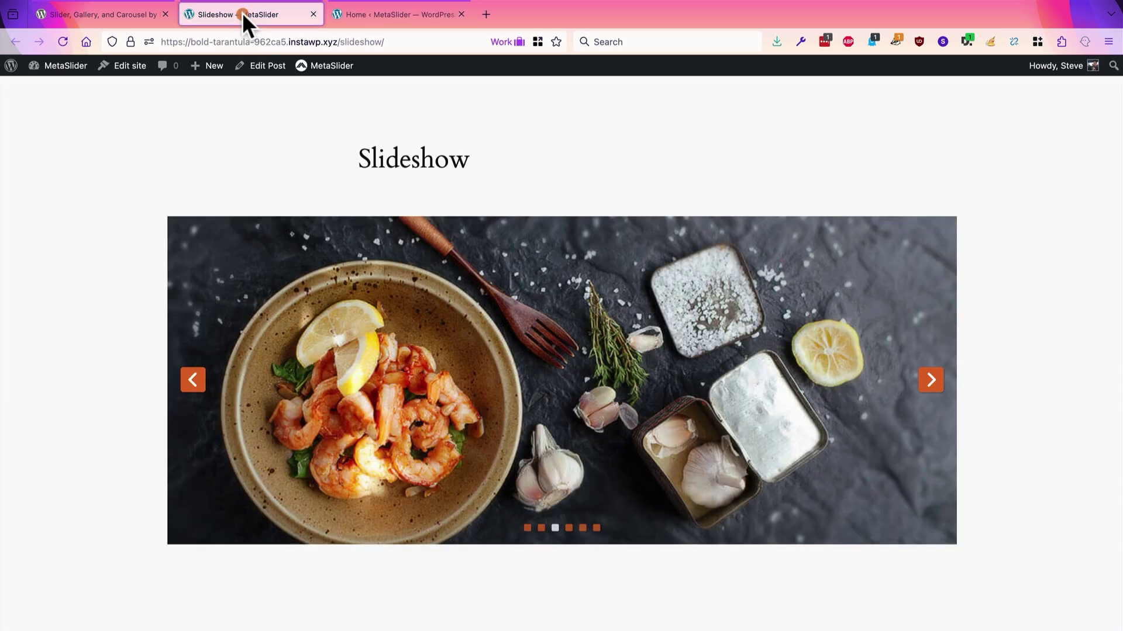
{"action": "left_click", "coordinate": [61, 41]}
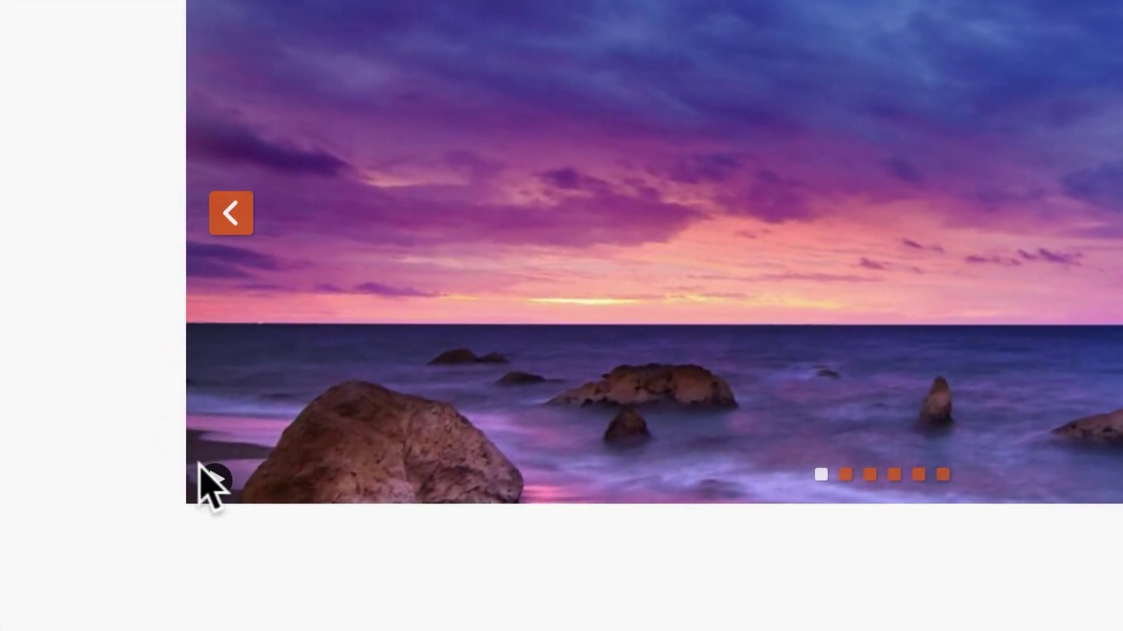
{"action": "left_click", "coordinate": [184, 531]}
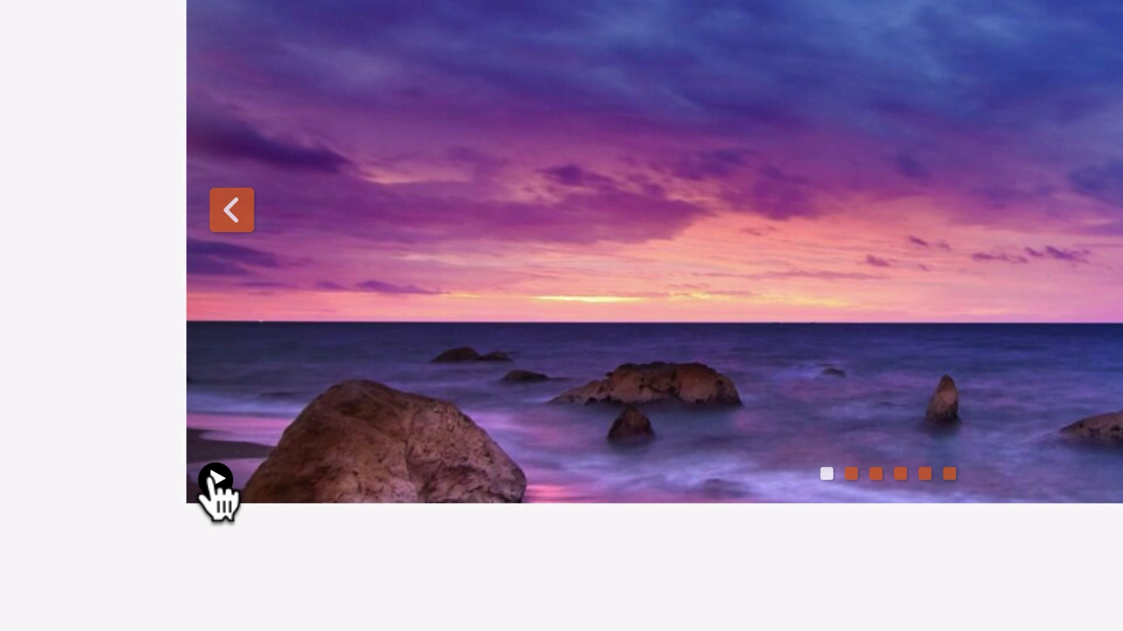
{"action": "left_click", "coordinate": [210, 483]}
{"action": "left_click", "coordinate": [213, 484]}
{"action": "left_click", "coordinate": [214, 479]}
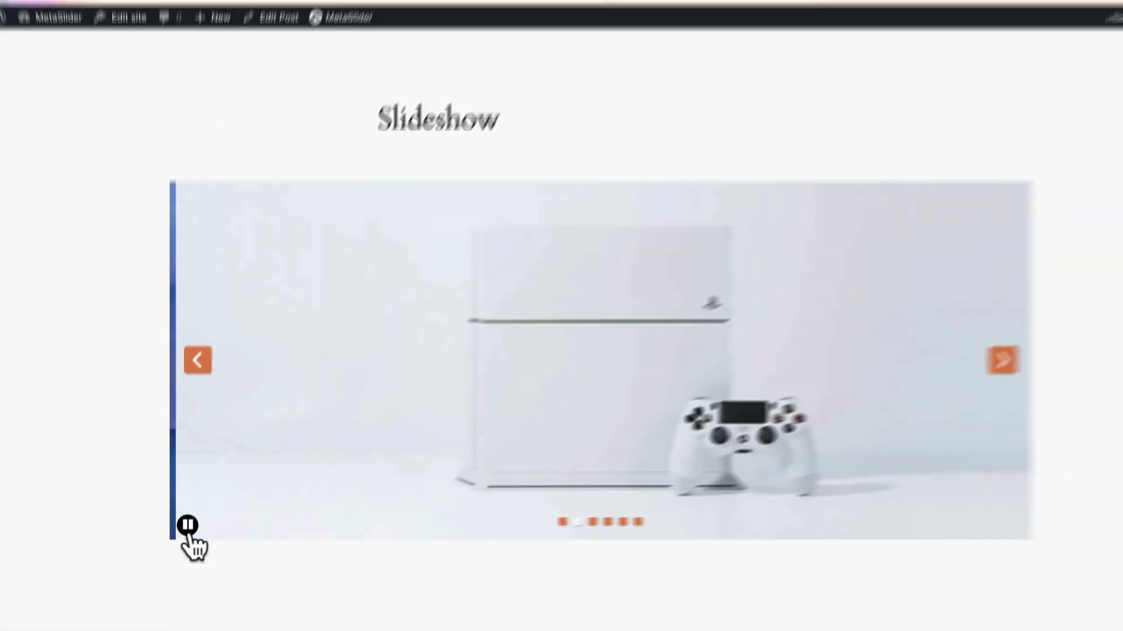
{"action": "left_click", "coordinate": [216, 479]}
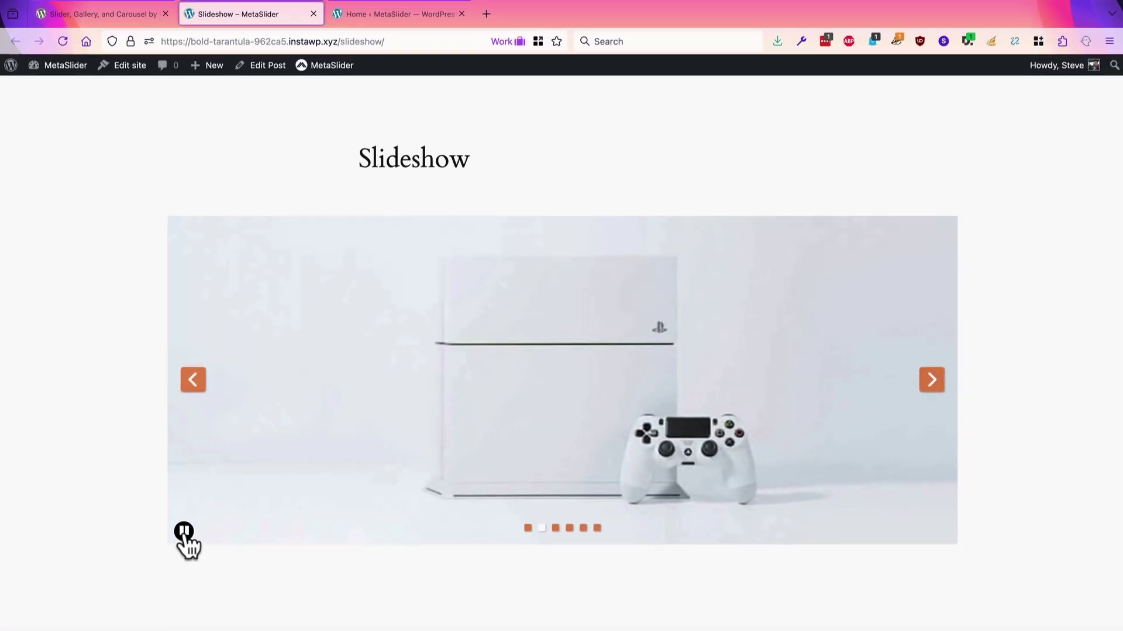
{"action": "left_click", "coordinate": [184, 532]}
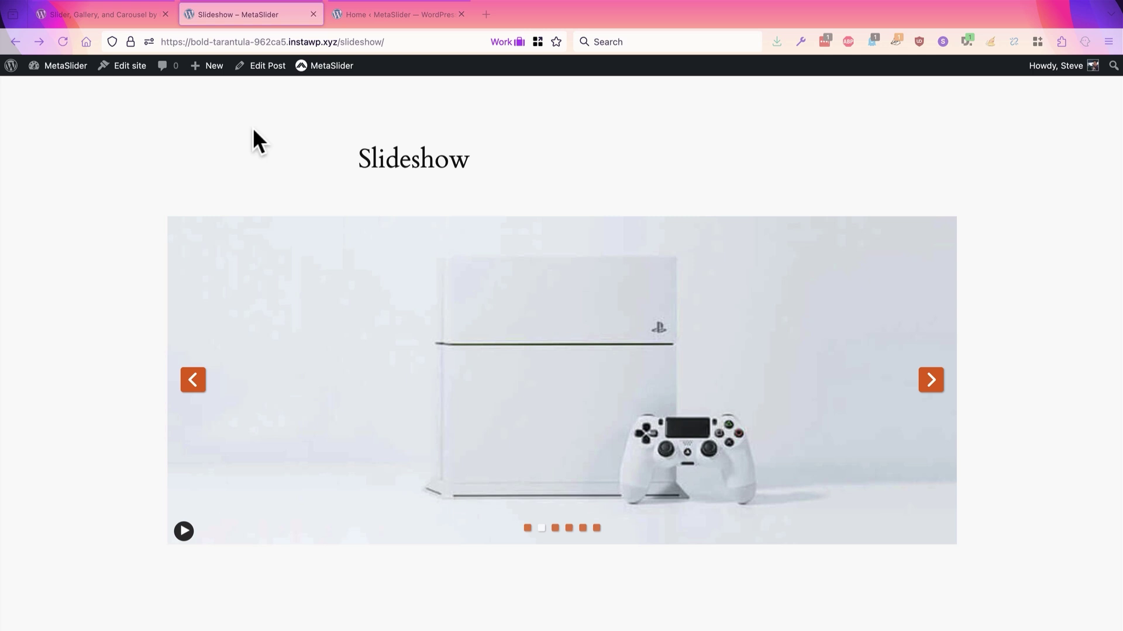
Step: Change Slide Delay from 3000 to 6000 ms and Transition Speed from 600 to 1200 ms
{"action": "left_click", "coordinate": [360, 19]}
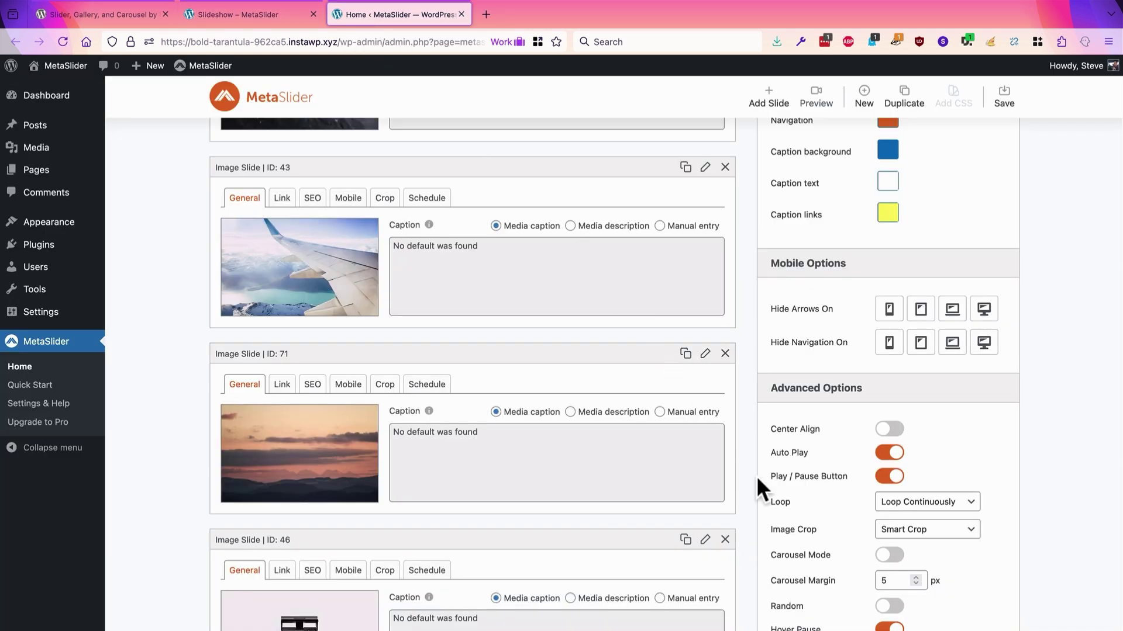
{"action": "scroll", "coordinate": [756, 476], "scroll_direction": "down", "scroll_amount": 4}
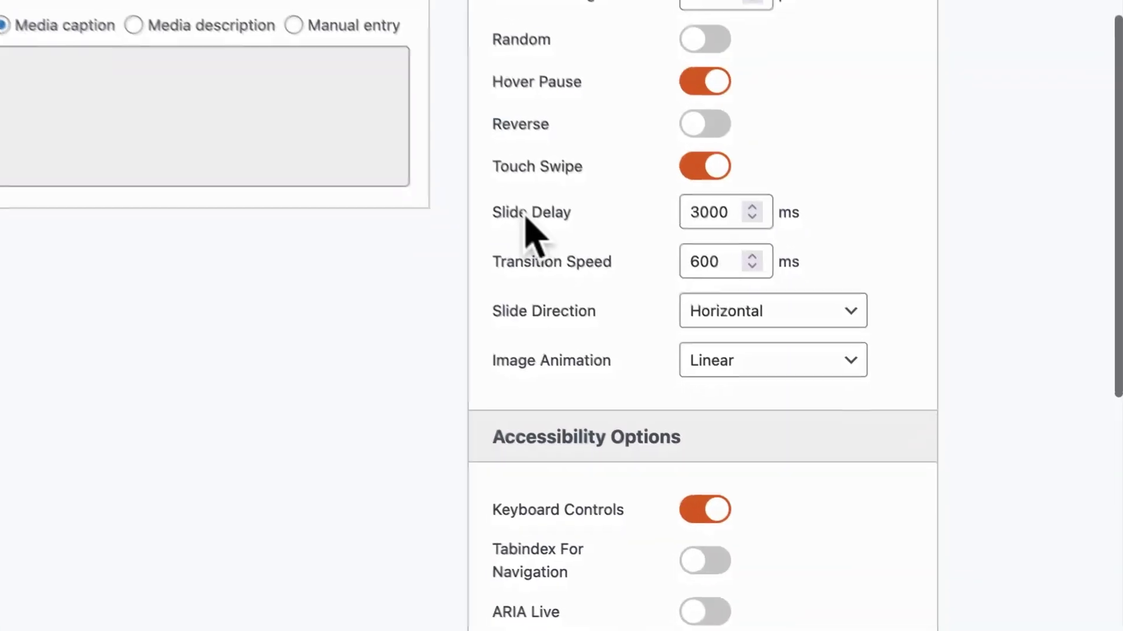
{"action": "mouse_move", "coordinate": [790, 476]}
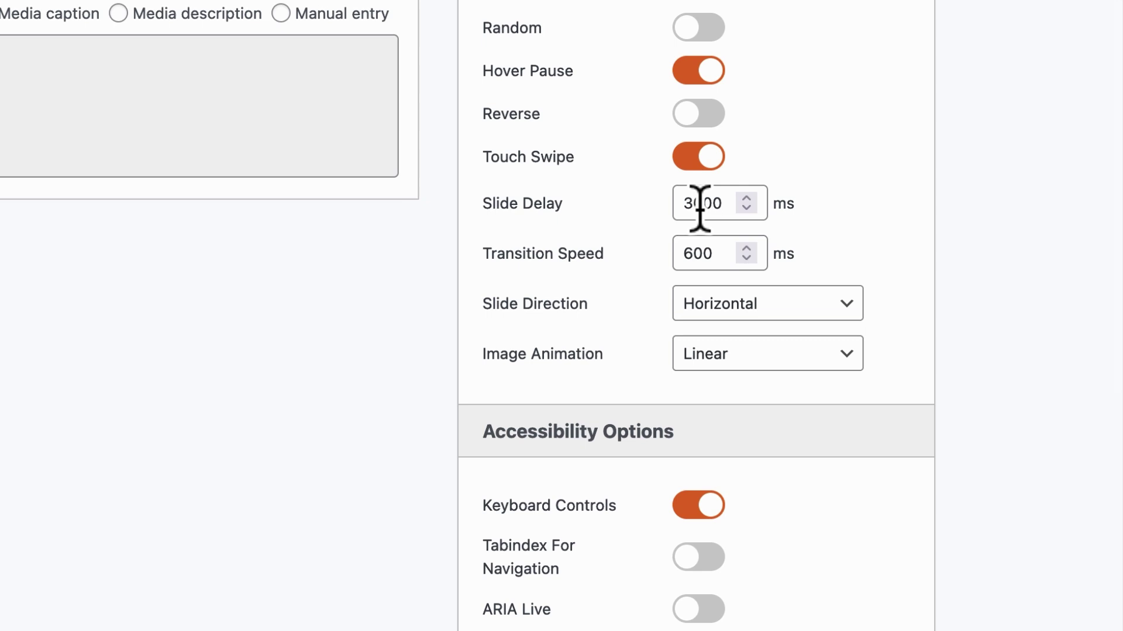
{"action": "left_click_drag", "start_coordinate": [694, 205], "coordinate": [649, 202]}
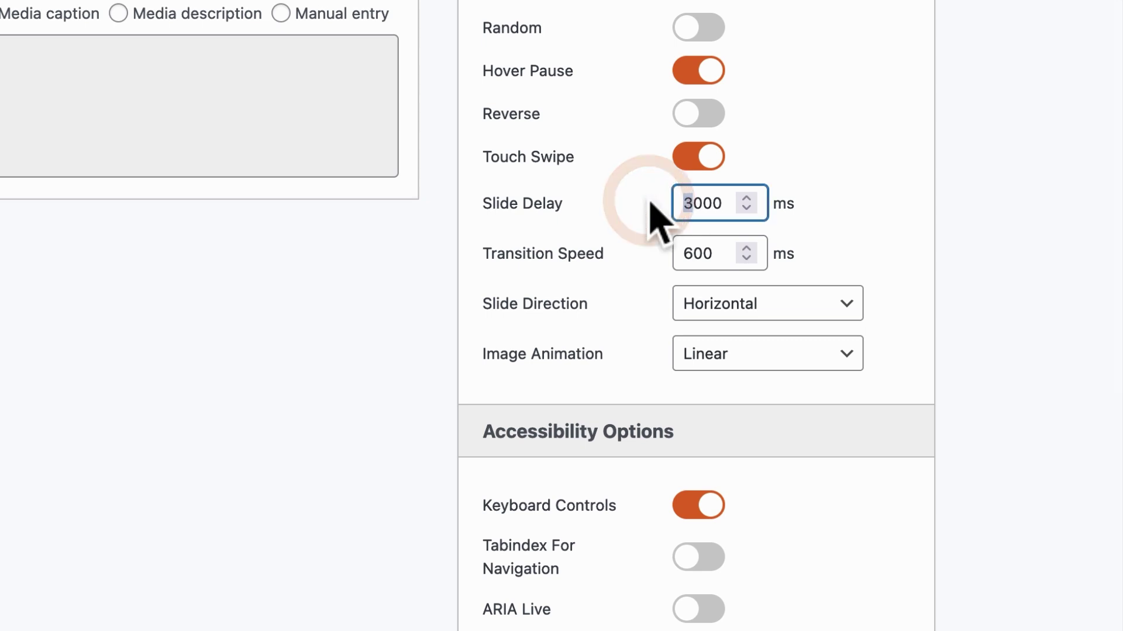
{"action": "type", "text": "6"}
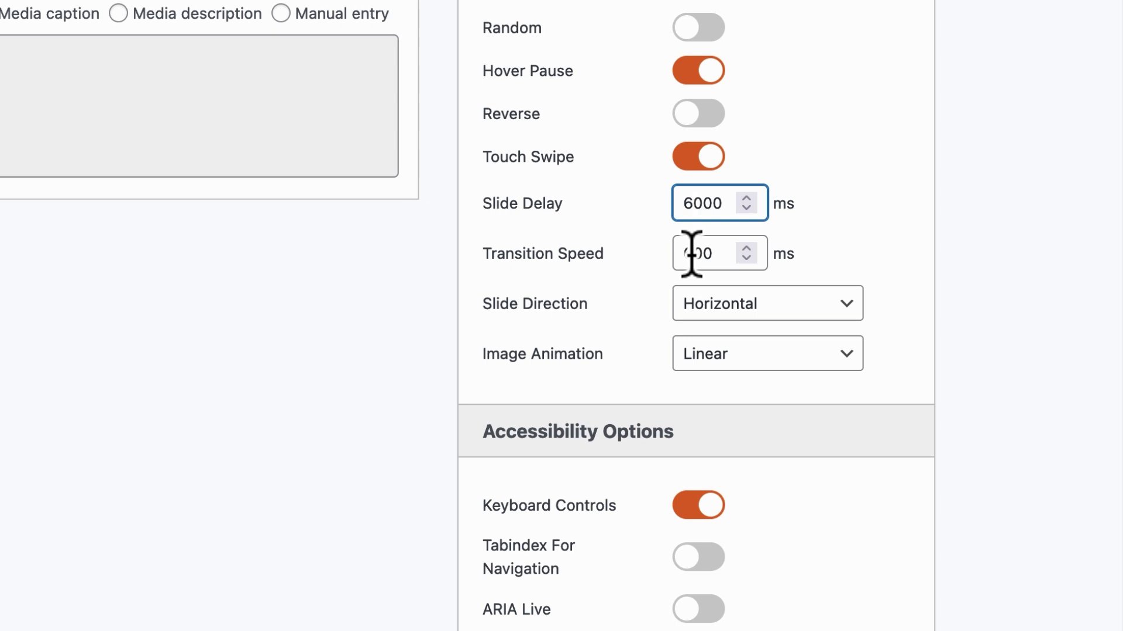
{"action": "left_click_drag", "start_coordinate": [693, 253], "coordinate": [662, 254]}
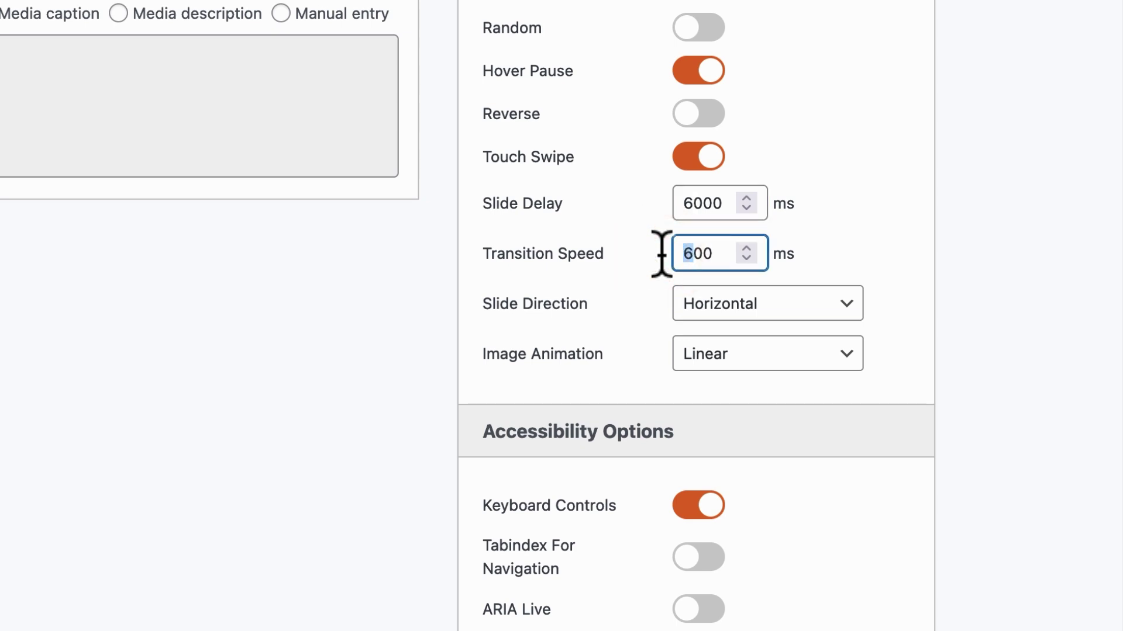
{"action": "type", "text": "12"}
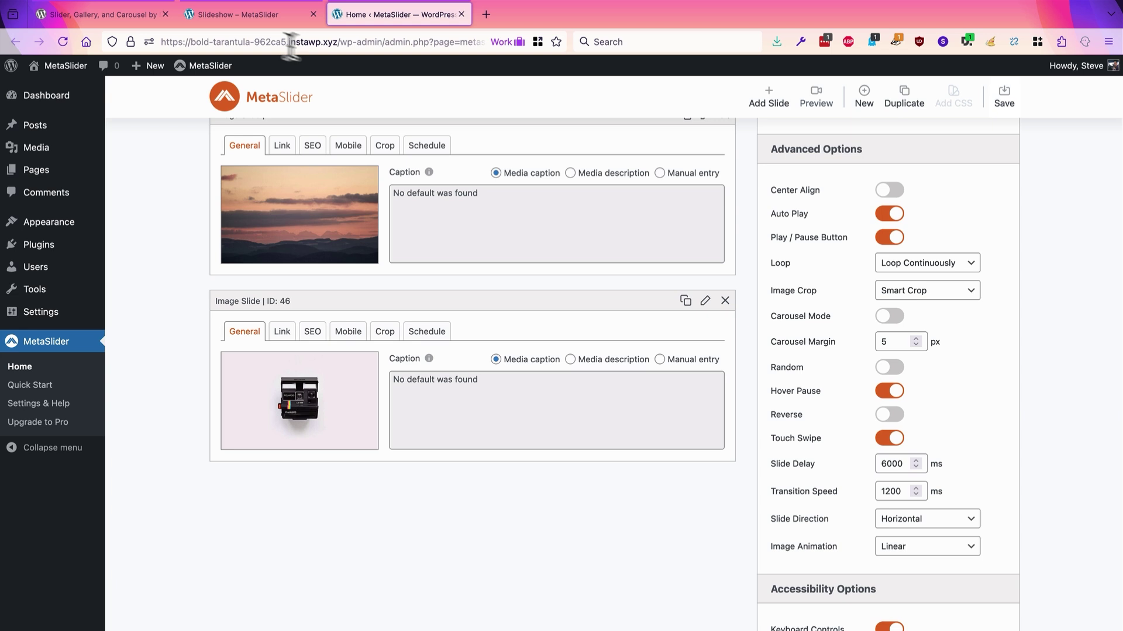
Step: Reload the live Slideshow page to show the beach slide with its caption
{"action": "left_click", "coordinate": [250, 15]}
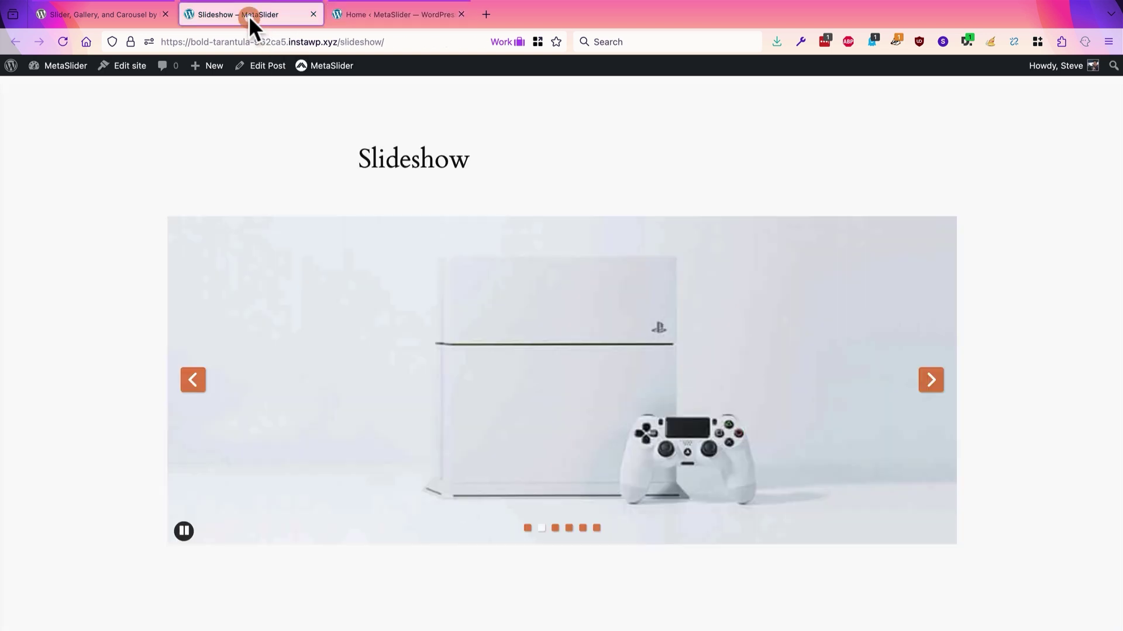
{"action": "left_click", "coordinate": [62, 42]}
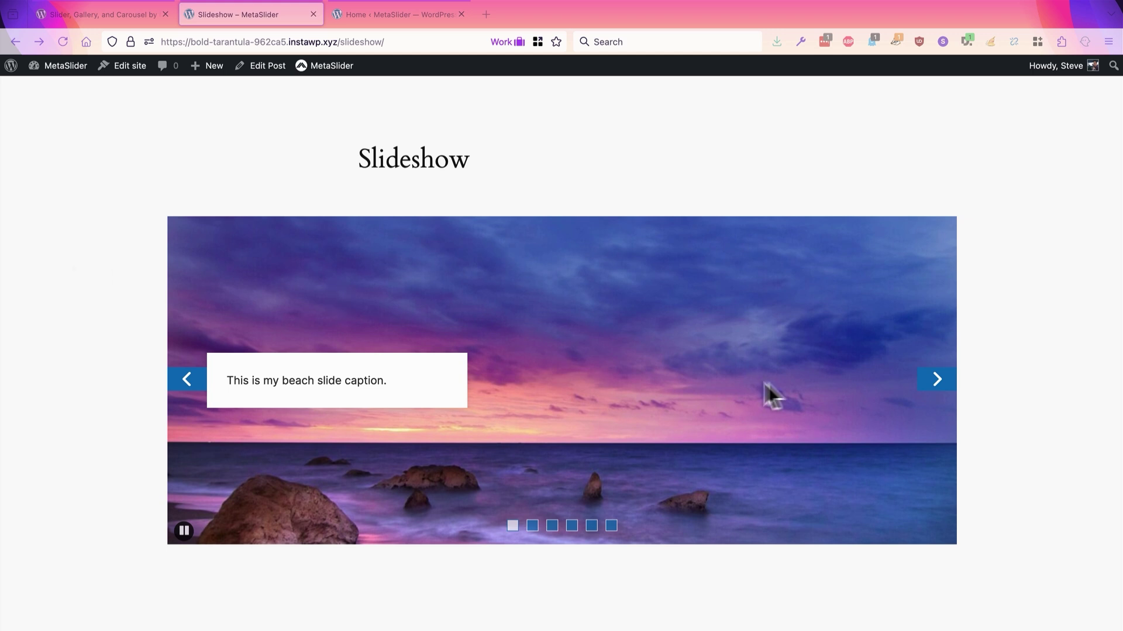
Step: Step the live slider through the gaming, food and airplane slides, then return to the editor
{"action": "left_click", "coordinate": [936, 380]}
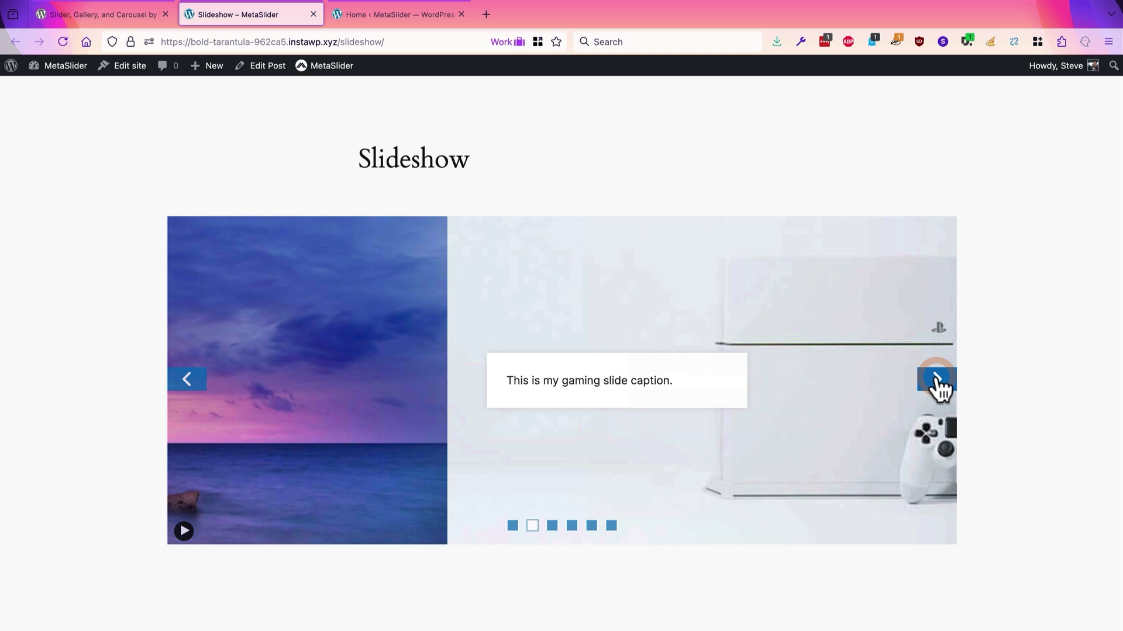
{"action": "left_click", "coordinate": [936, 380]}
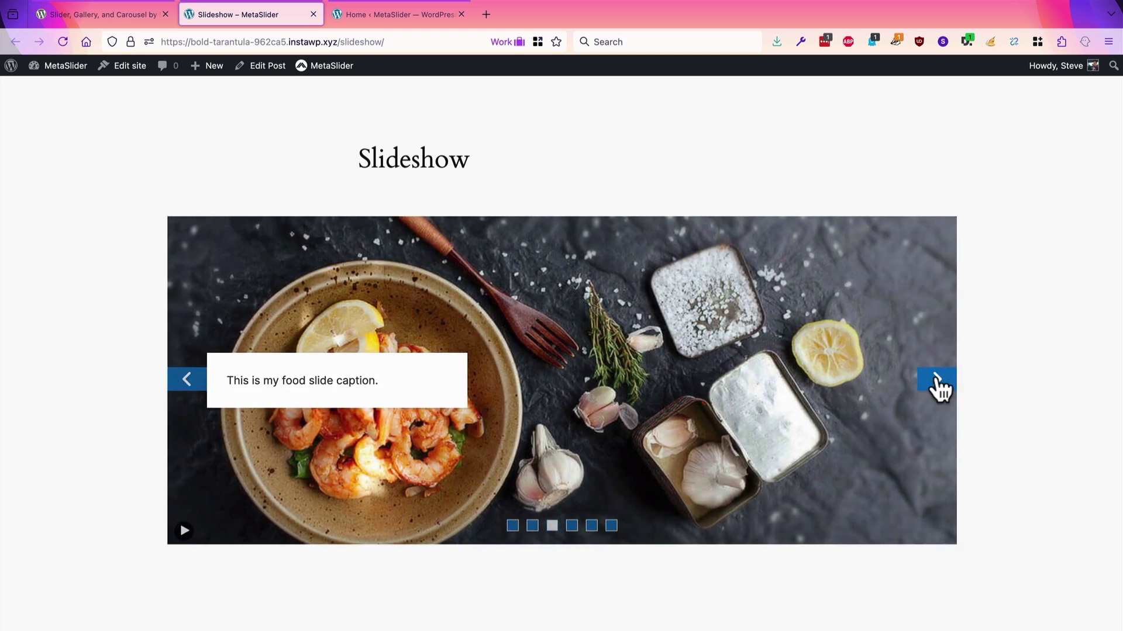
{"action": "left_click", "coordinate": [937, 380]}
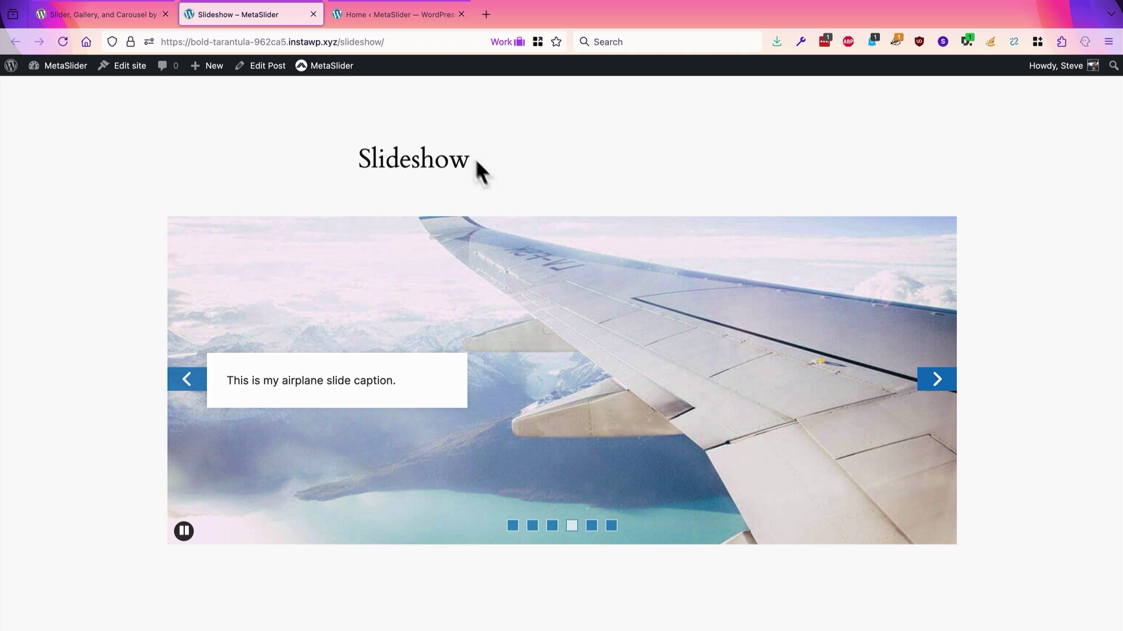
{"action": "left_click", "coordinate": [374, 19]}
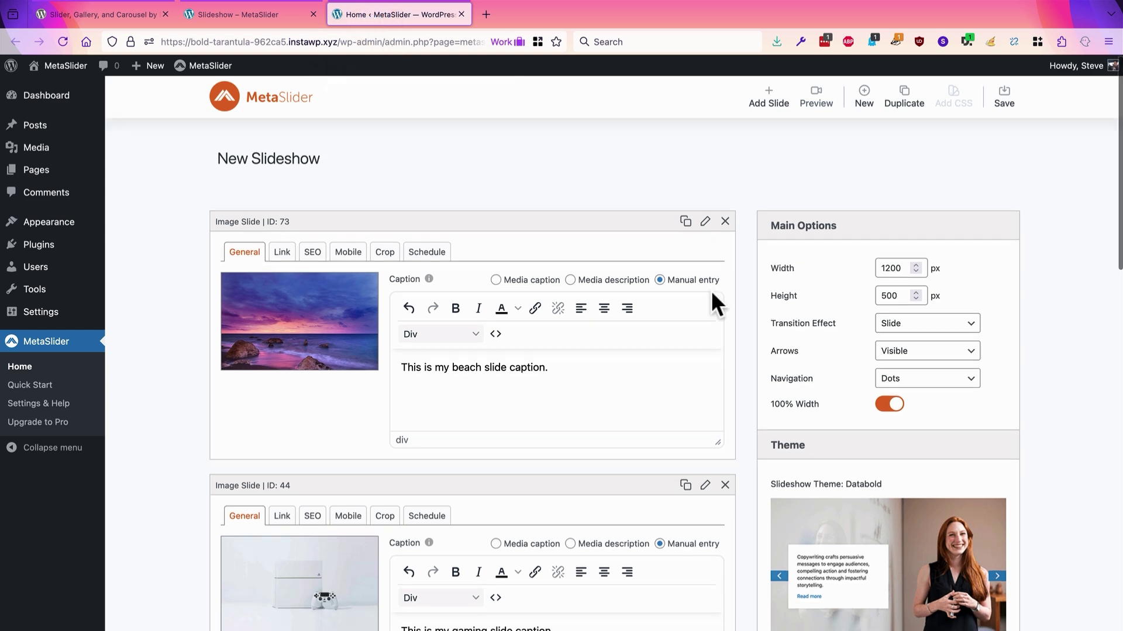
Step: Set the Databold theme's Arrows and Navigation colours to black, rgb(0,0,0), and save
{"action": "scroll", "coordinate": [711, 290], "scroll_direction": "down", "scroll_amount": 3}
{"action": "scroll", "coordinate": [711, 290], "scroll_direction": "down", "scroll_amount": 2}
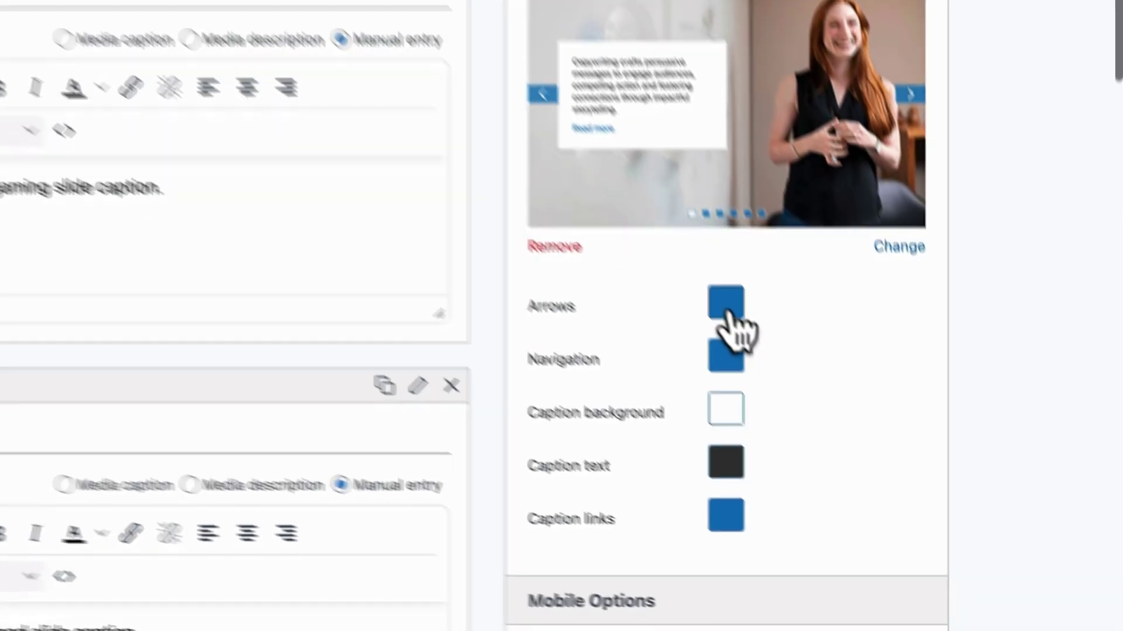
{"action": "left_click", "coordinate": [726, 307]}
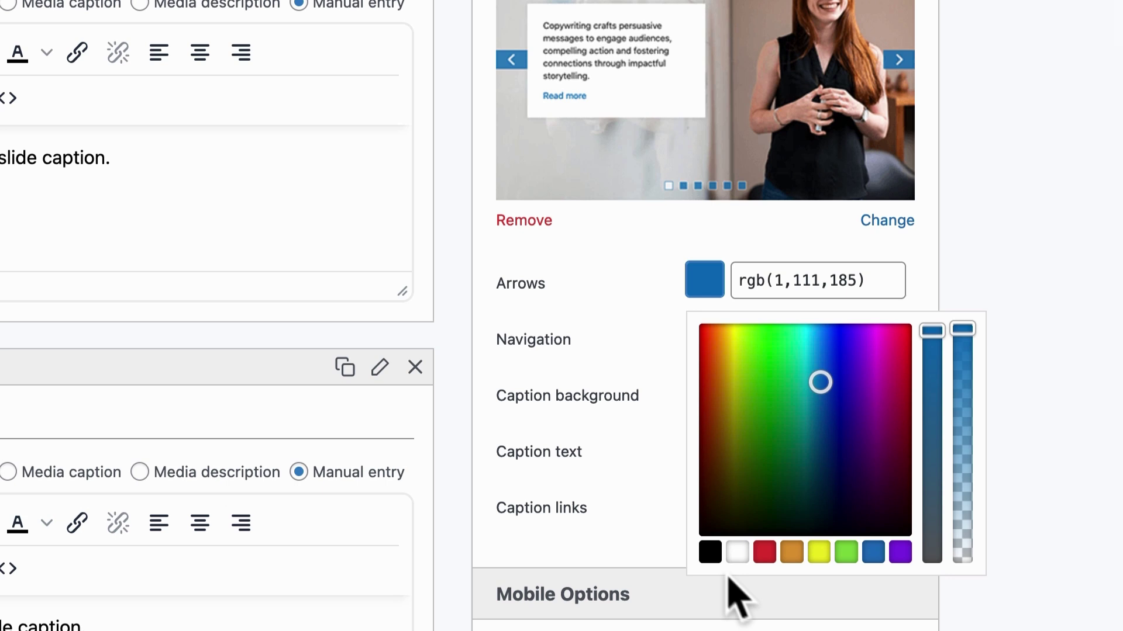
{"action": "left_click", "coordinate": [710, 552]}
{"action": "left_click", "coordinate": [605, 300]}
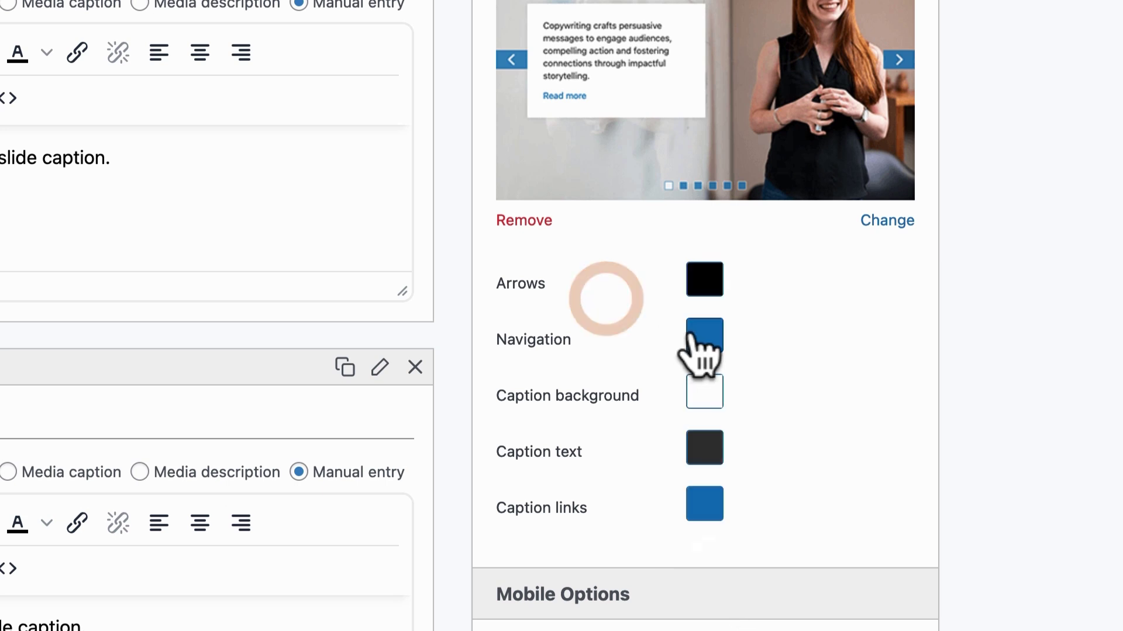
{"action": "left_click", "coordinate": [699, 335]}
{"action": "left_click", "coordinate": [710, 608]}
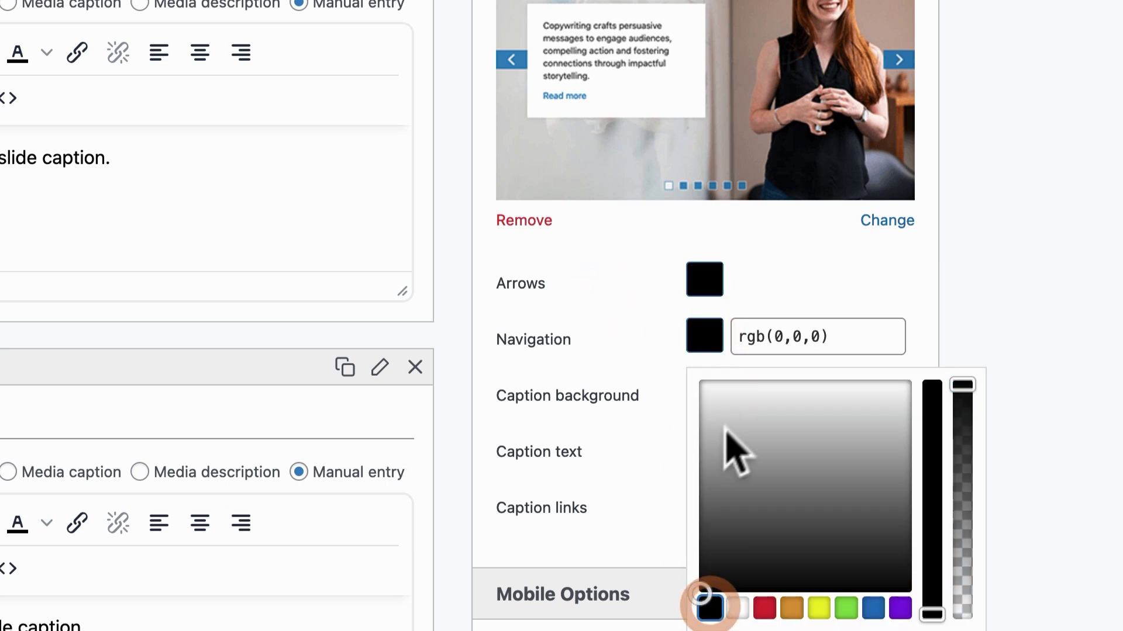
{"action": "left_click", "coordinate": [580, 461]}
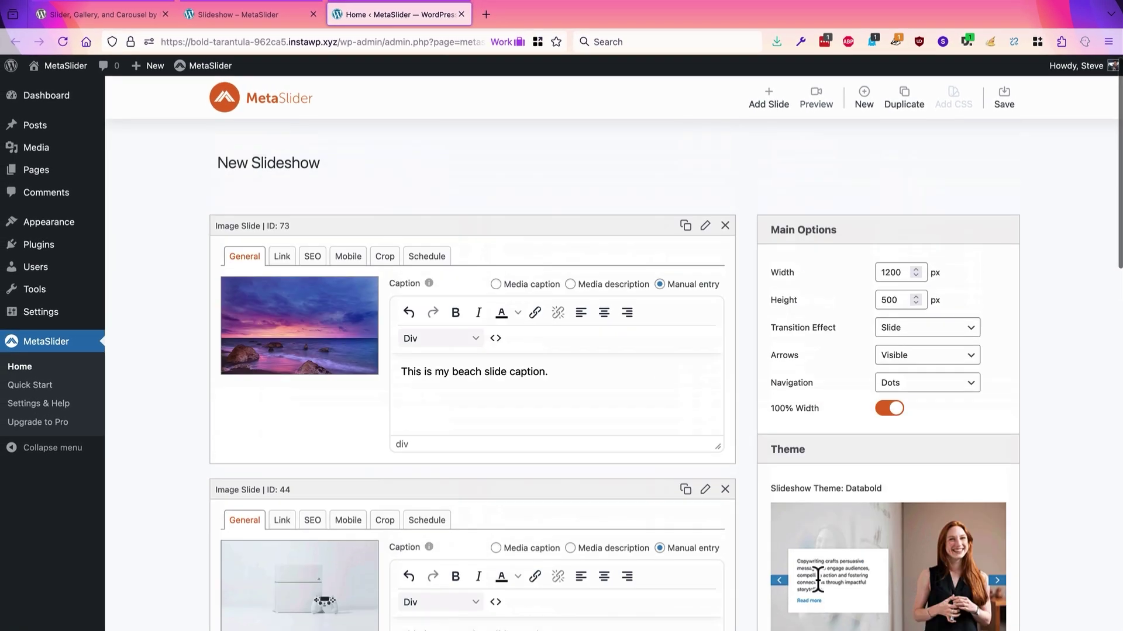
{"action": "left_click", "coordinate": [1001, 105]}
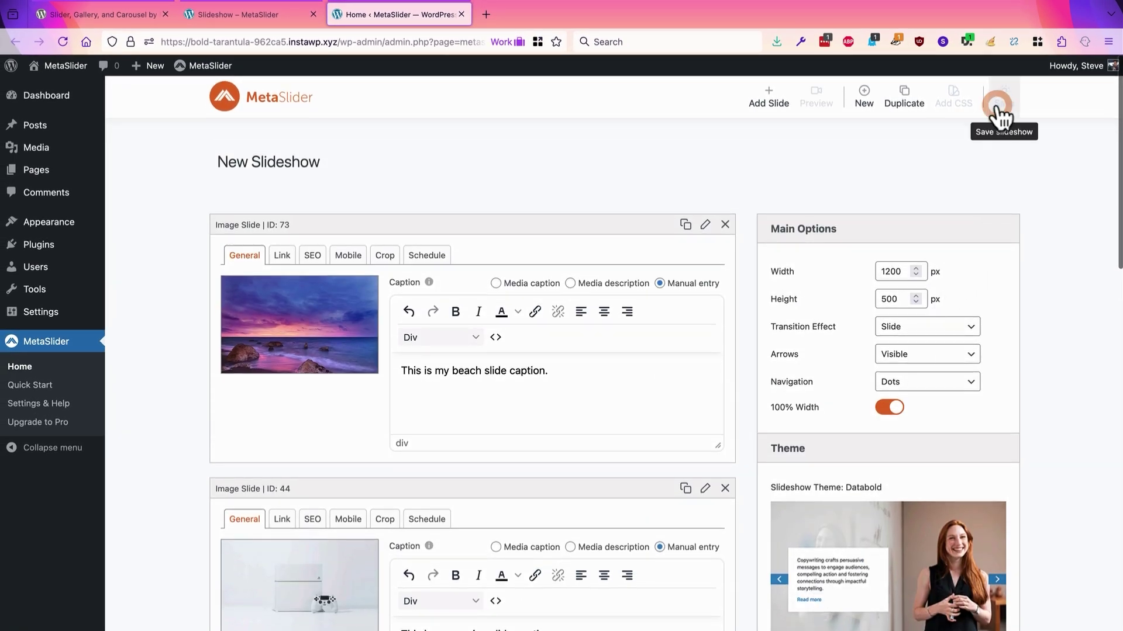
{"action": "left_click", "coordinate": [237, 17]}
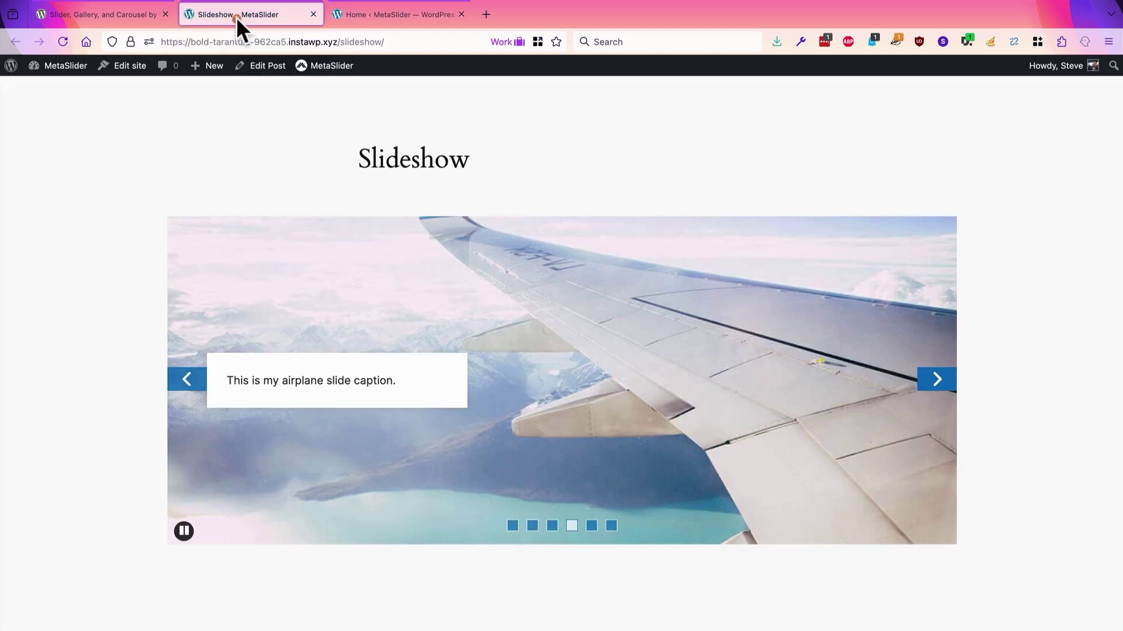
{"action": "left_click", "coordinate": [62, 42]}
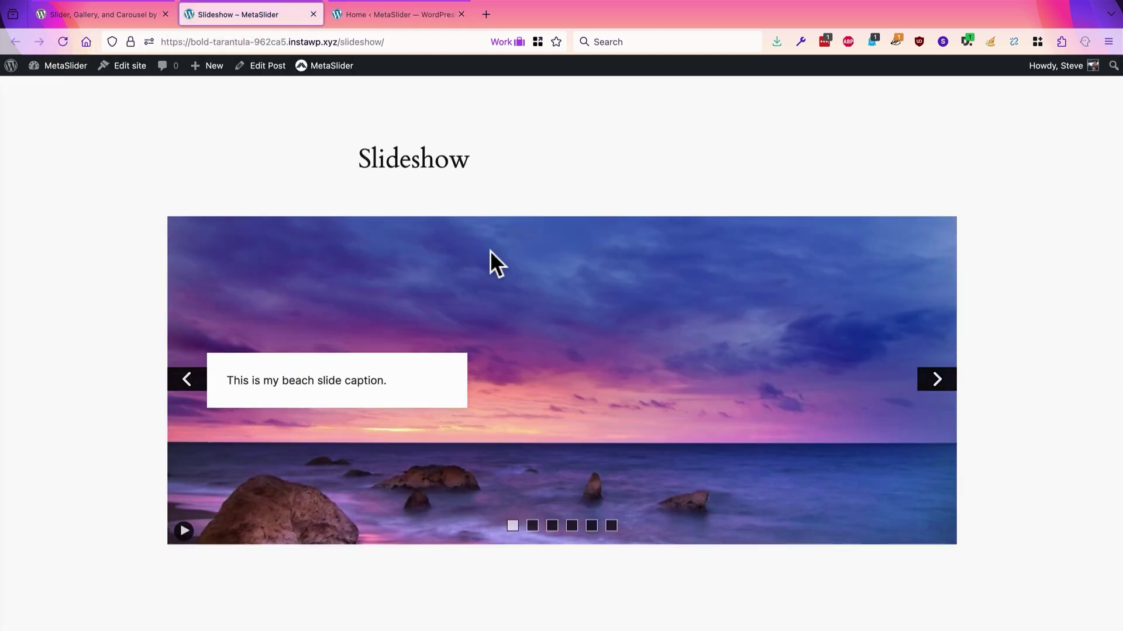
{"action": "left_click", "coordinate": [943, 379]}
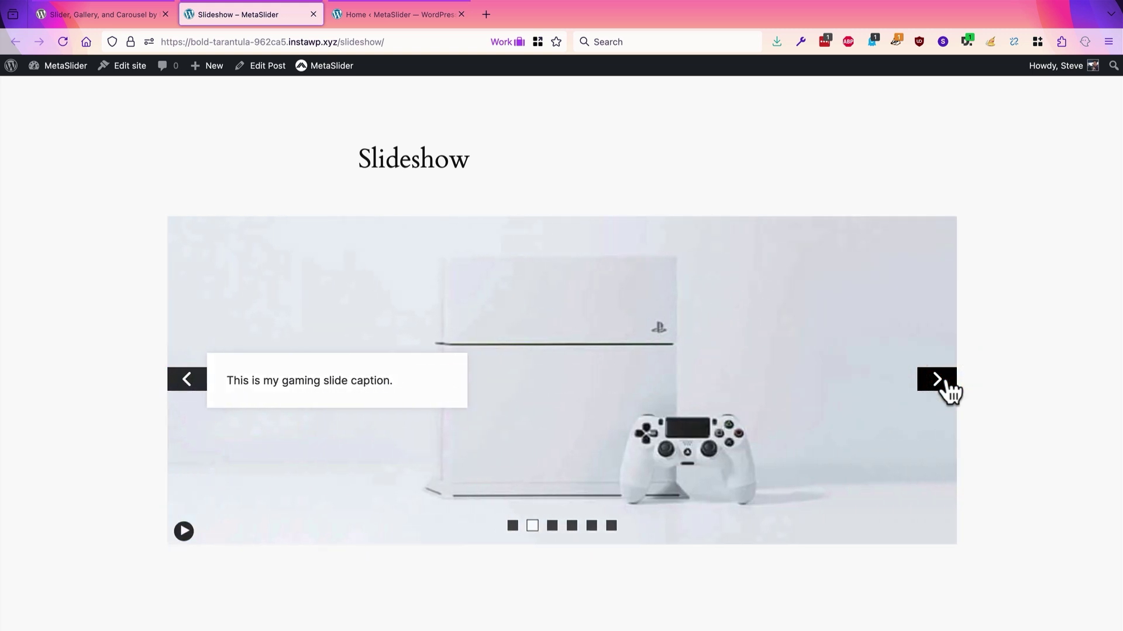
{"action": "left_click", "coordinate": [943, 382]}
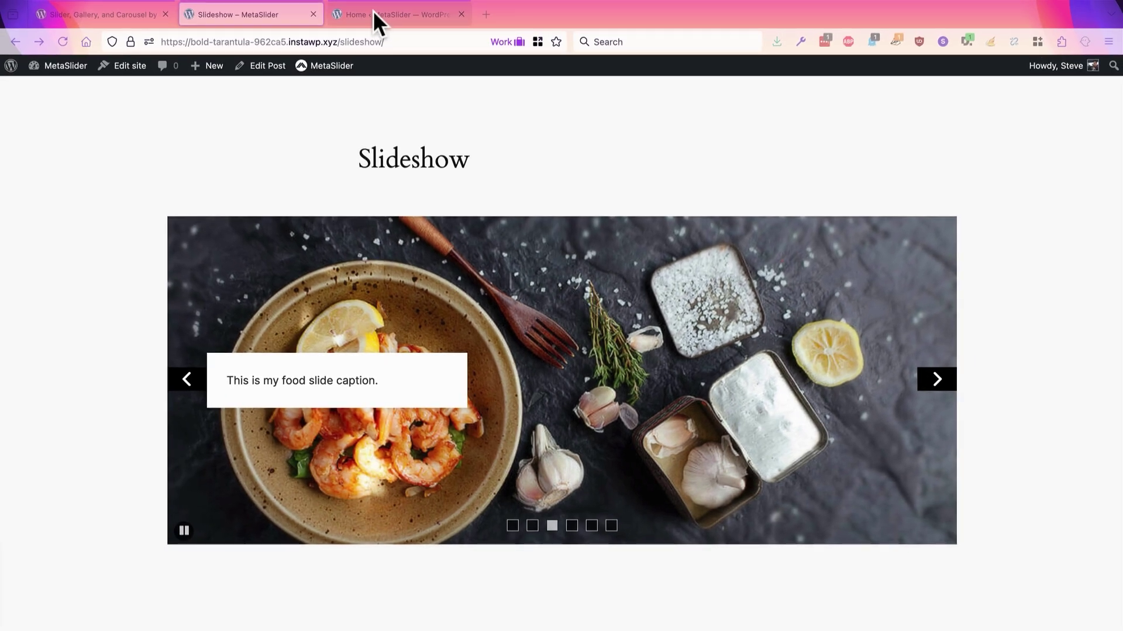
{"action": "left_click", "coordinate": [374, 13]}
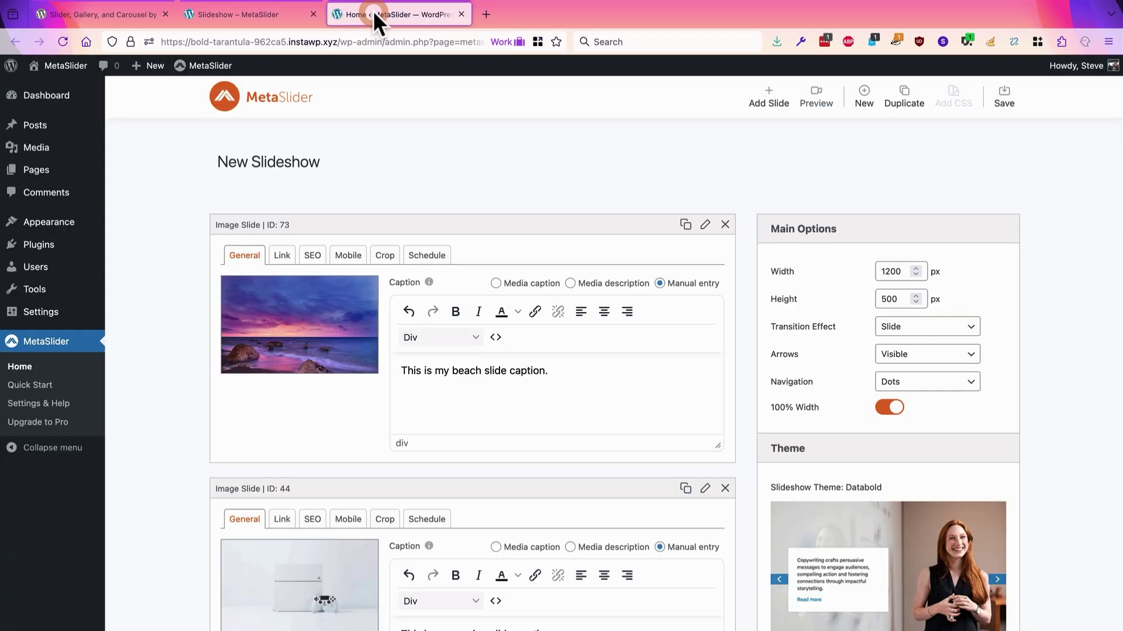
Step: Switch the slideshow theme to Clarity
{"action": "left_click", "coordinate": [842, 560]}
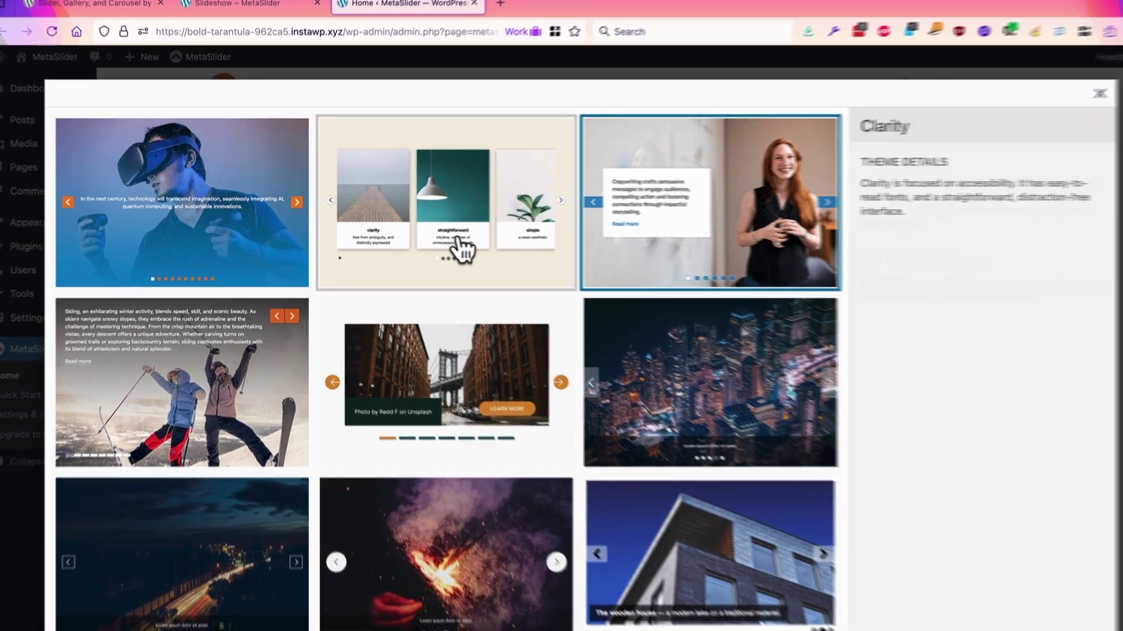
{"action": "left_click", "coordinate": [448, 240]}
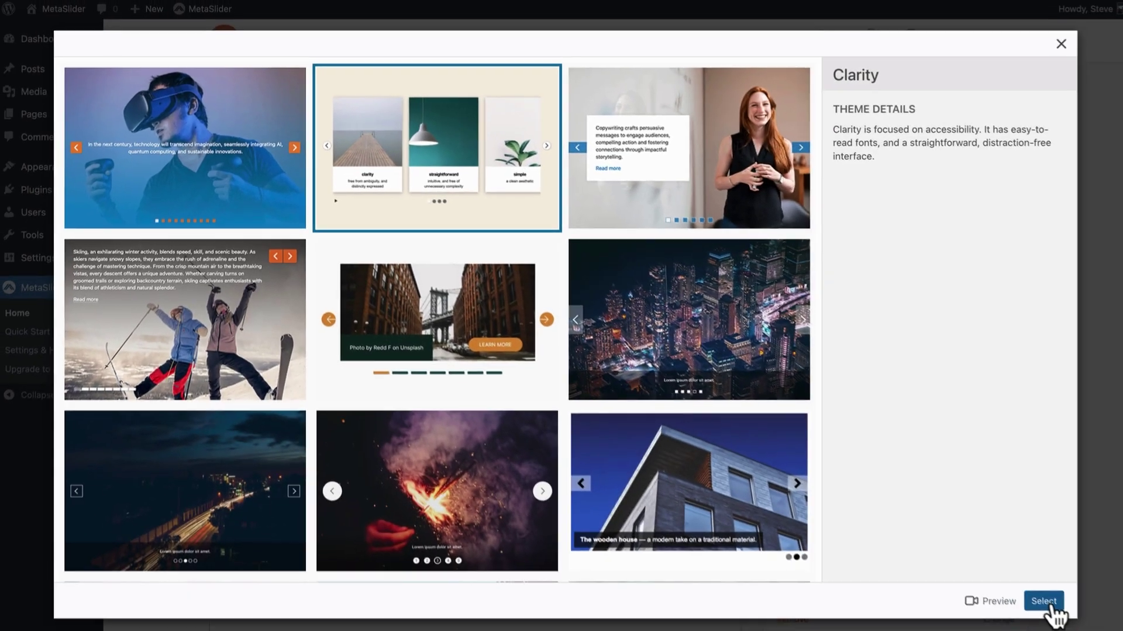
{"action": "left_click", "coordinate": [1040, 598]}
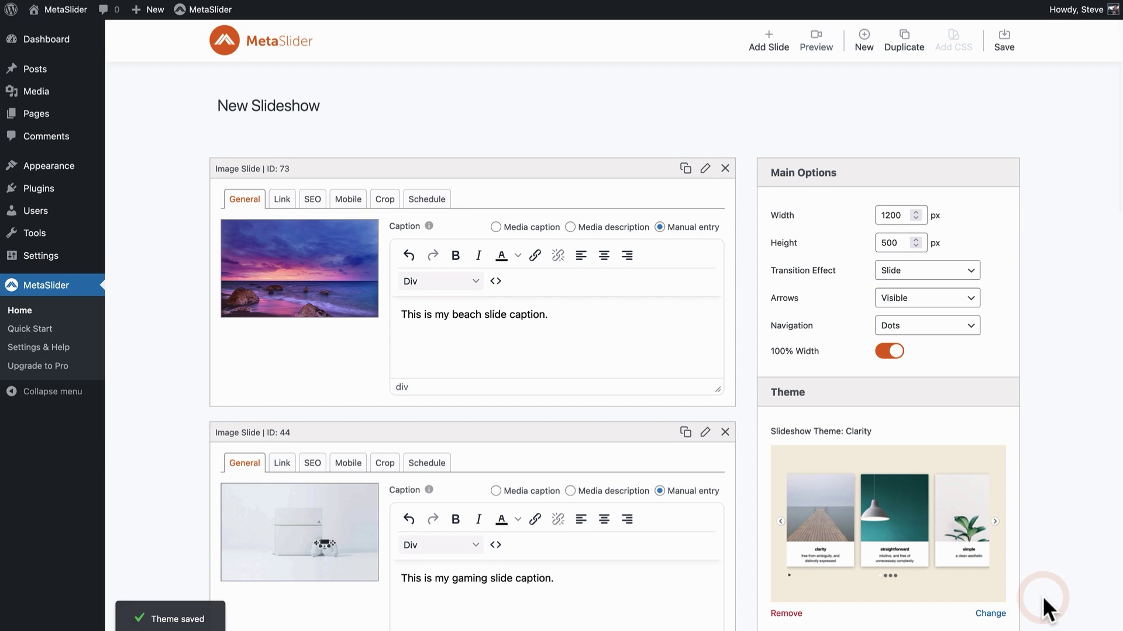
Step: Set the Clarity theme's Navigation colour to white and save the slideshow
{"action": "scroll", "coordinate": [927, 446], "scroll_direction": "down", "scroll_amount": 3}
{"action": "scroll", "coordinate": [929, 447], "scroll_direction": "down", "scroll_amount": 2}
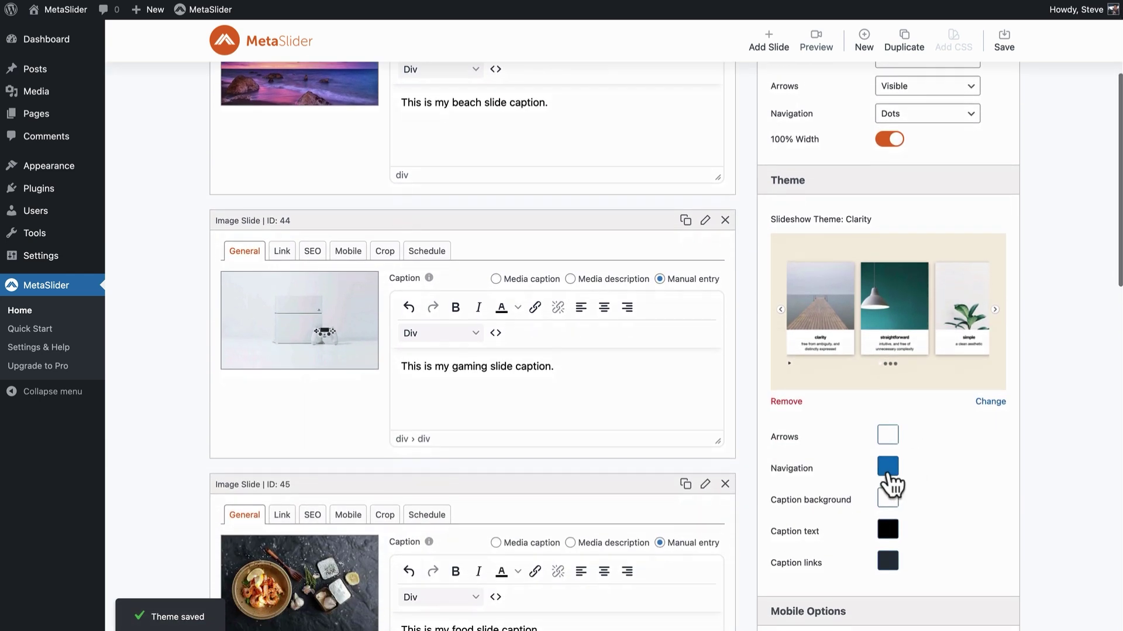
{"action": "left_click", "coordinate": [888, 471]}
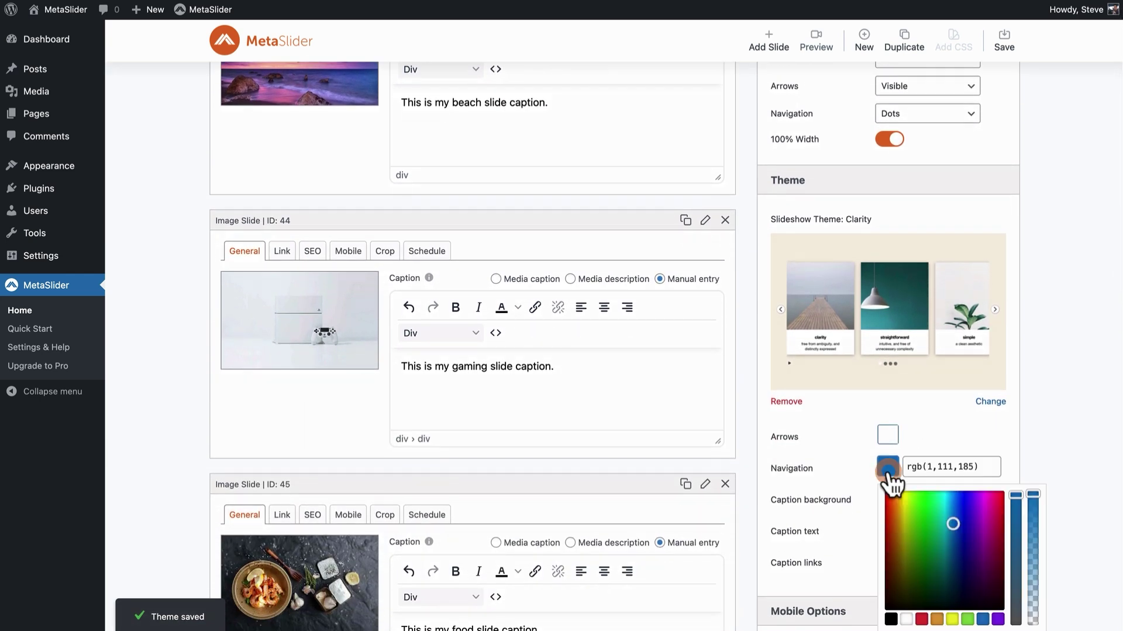
{"action": "left_click", "coordinate": [907, 620]}
{"action": "left_click", "coordinate": [805, 443]}
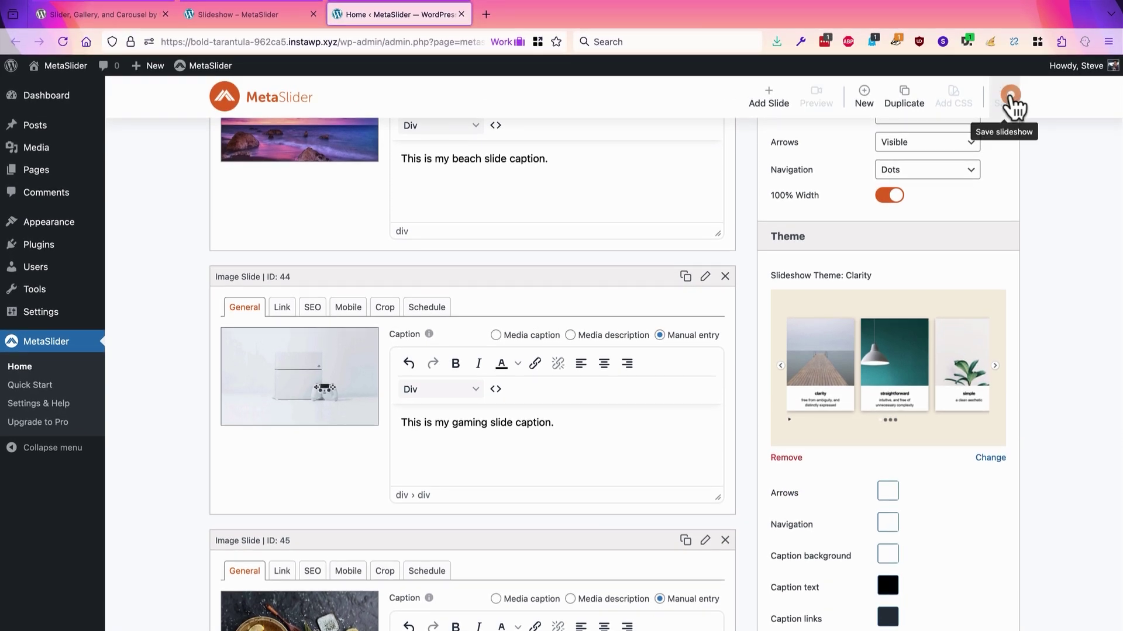
{"action": "left_click", "coordinate": [1004, 57]}
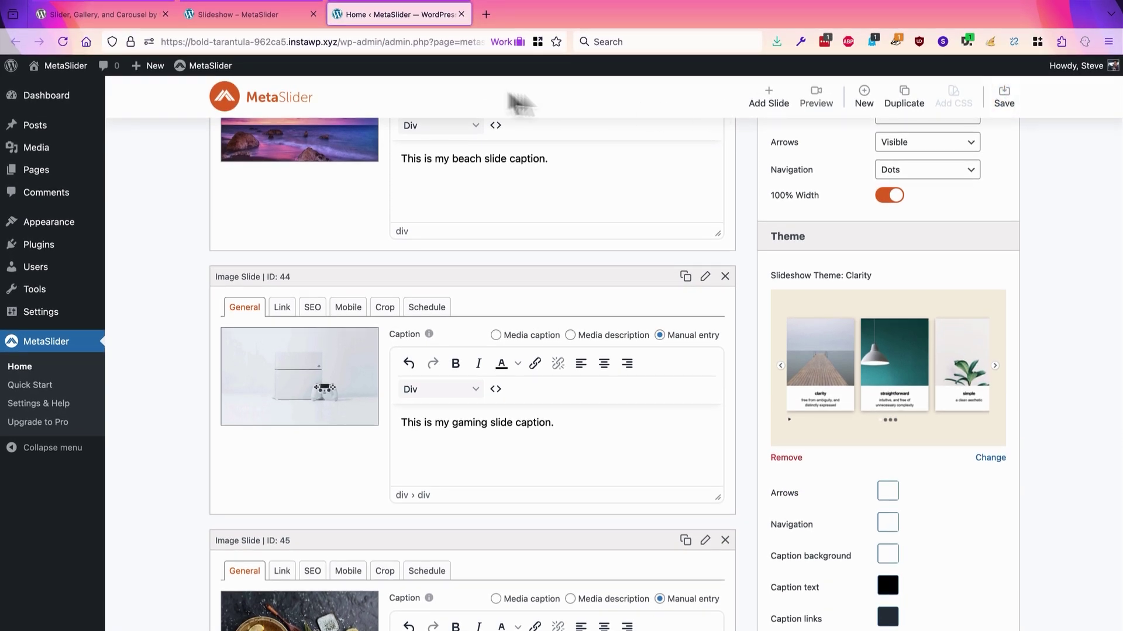
Step: Reload the live Slideshow page to view the slider in the Clarity theme
{"action": "left_click", "coordinate": [275, 17]}
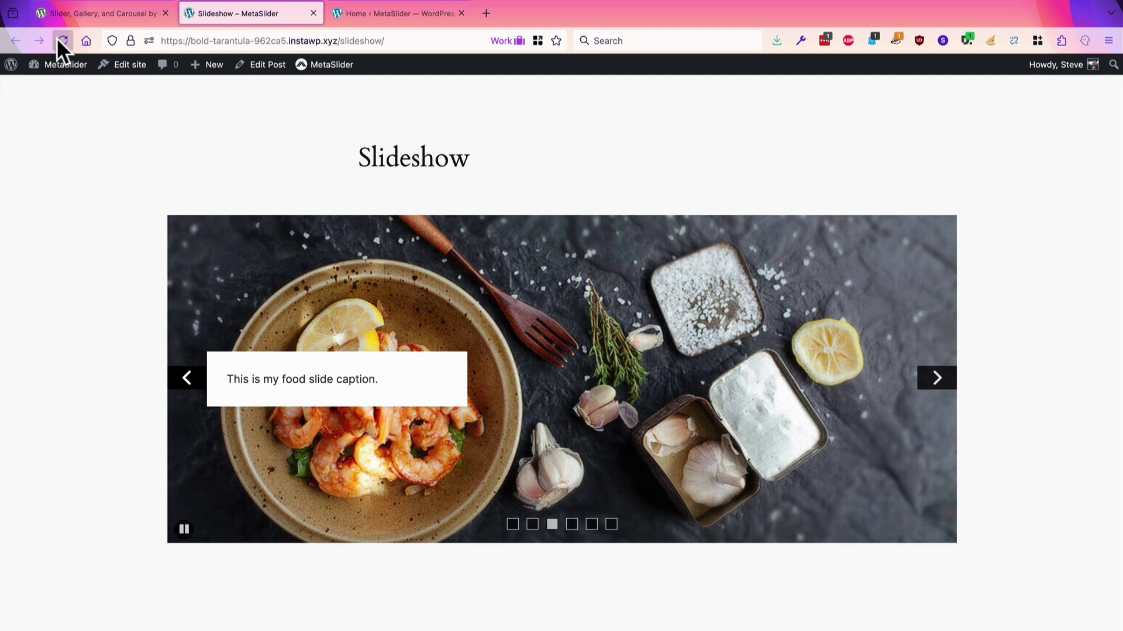
{"action": "left_click", "coordinate": [60, 40]}
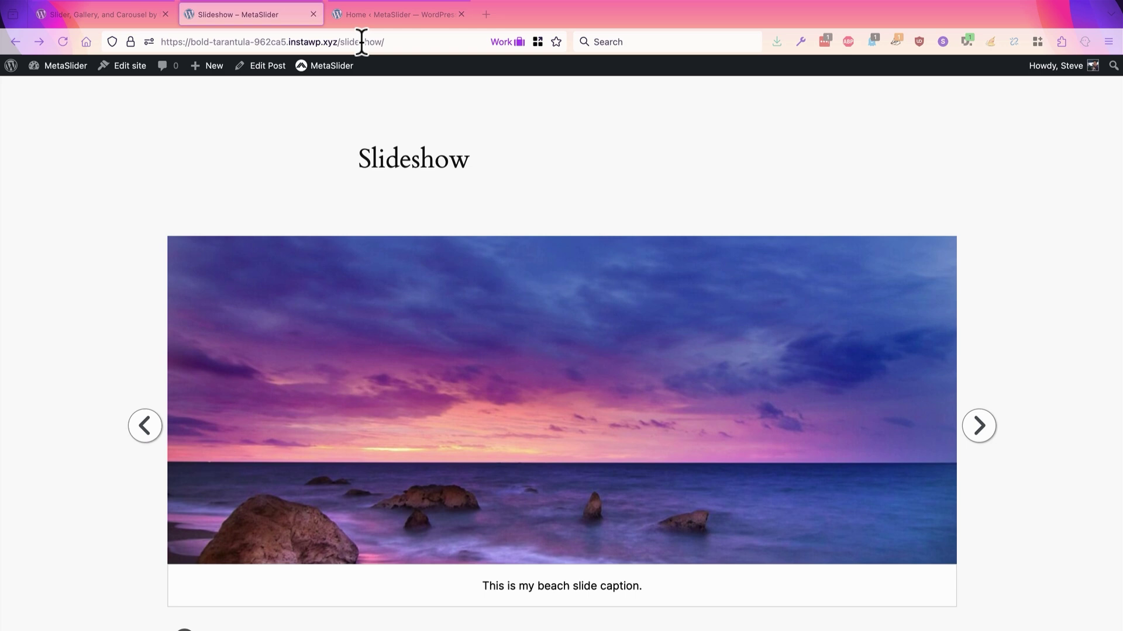
Step: In the editor, set both Arrows and Navigation colours to orange, rgb(221,153,51)
{"action": "left_click", "coordinate": [366, 17]}
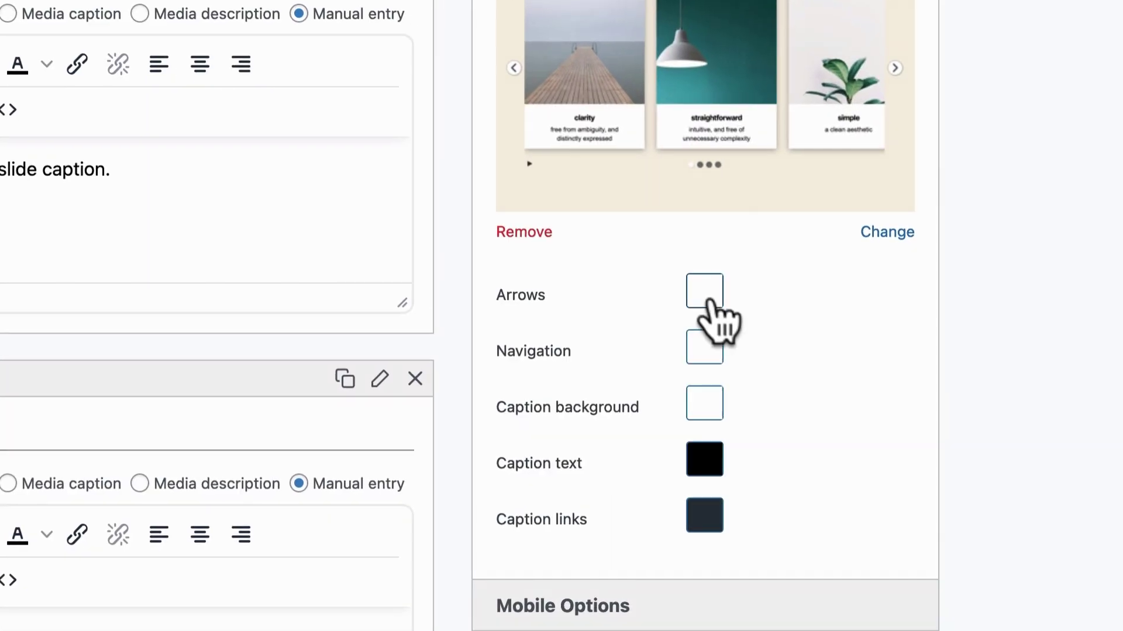
{"action": "left_click", "coordinate": [875, 477]}
{"action": "left_click", "coordinate": [791, 564]}
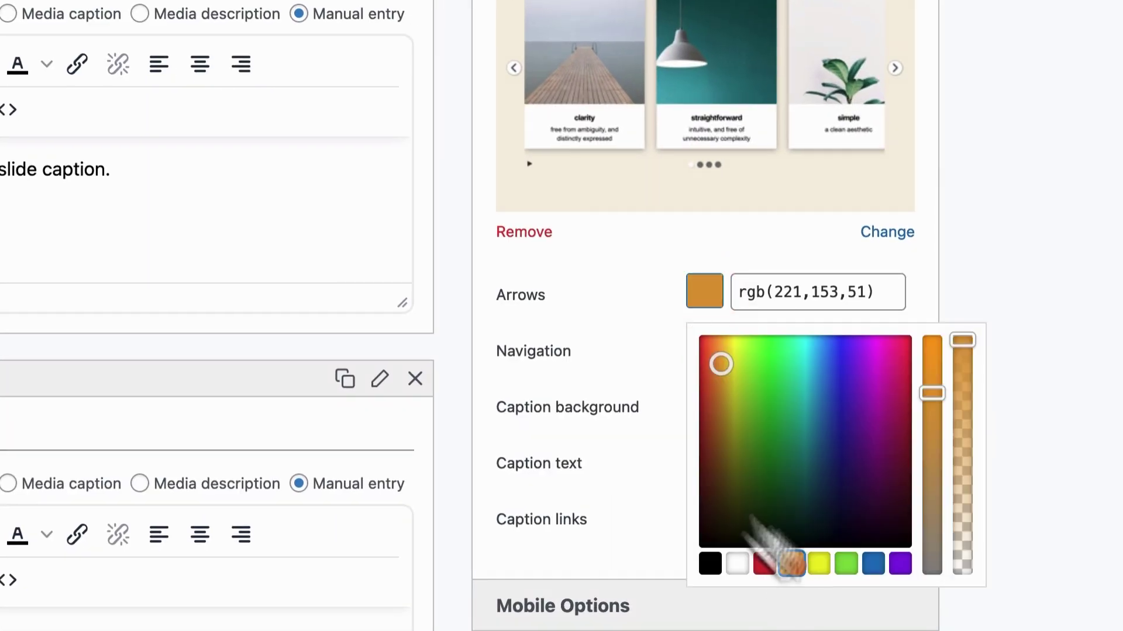
{"action": "left_click", "coordinate": [600, 358]}
{"action": "left_click", "coordinate": [701, 354]}
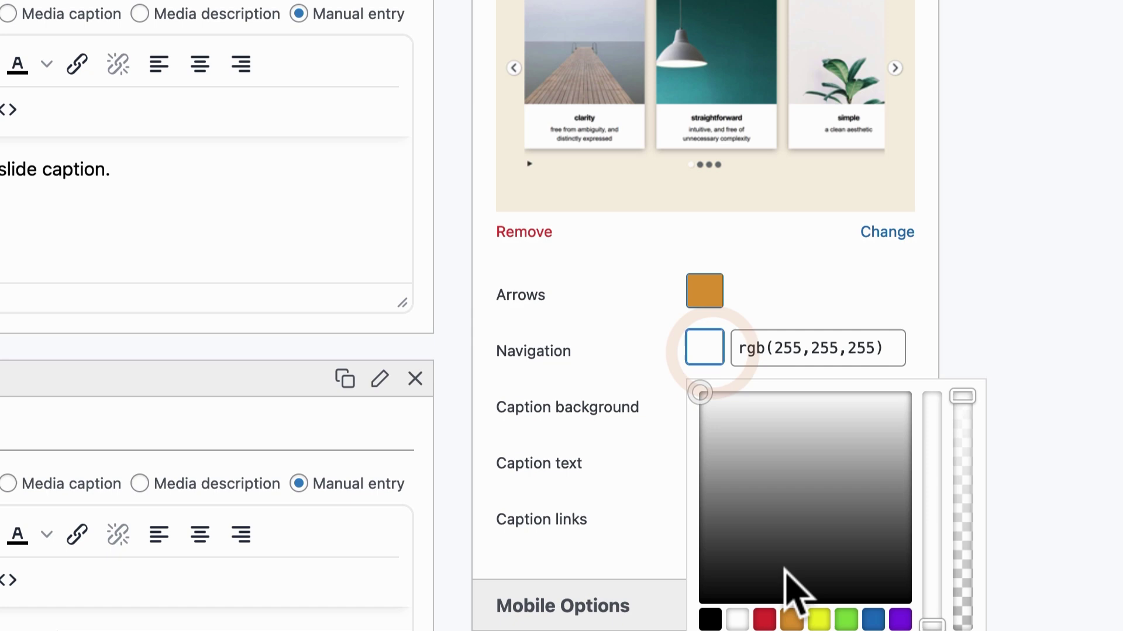
{"action": "left_click", "coordinate": [791, 618]}
{"action": "left_click", "coordinate": [615, 314]}
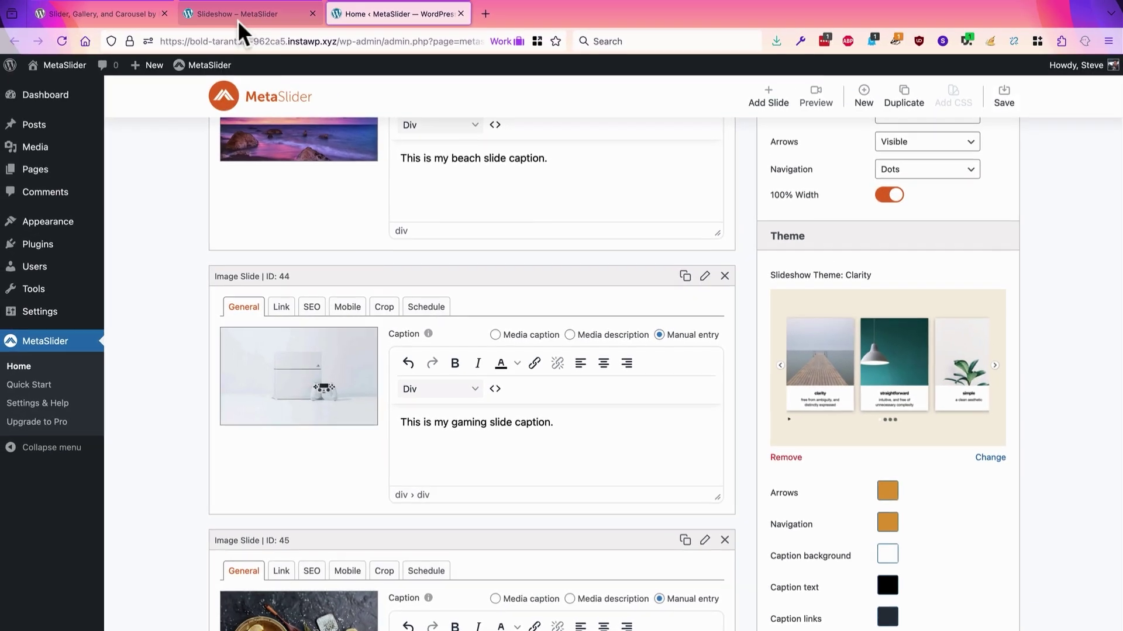
Step: Reload the live Slideshow page showing orange arrows and dots, then start the slider playing
{"action": "left_click", "coordinate": [237, 20]}
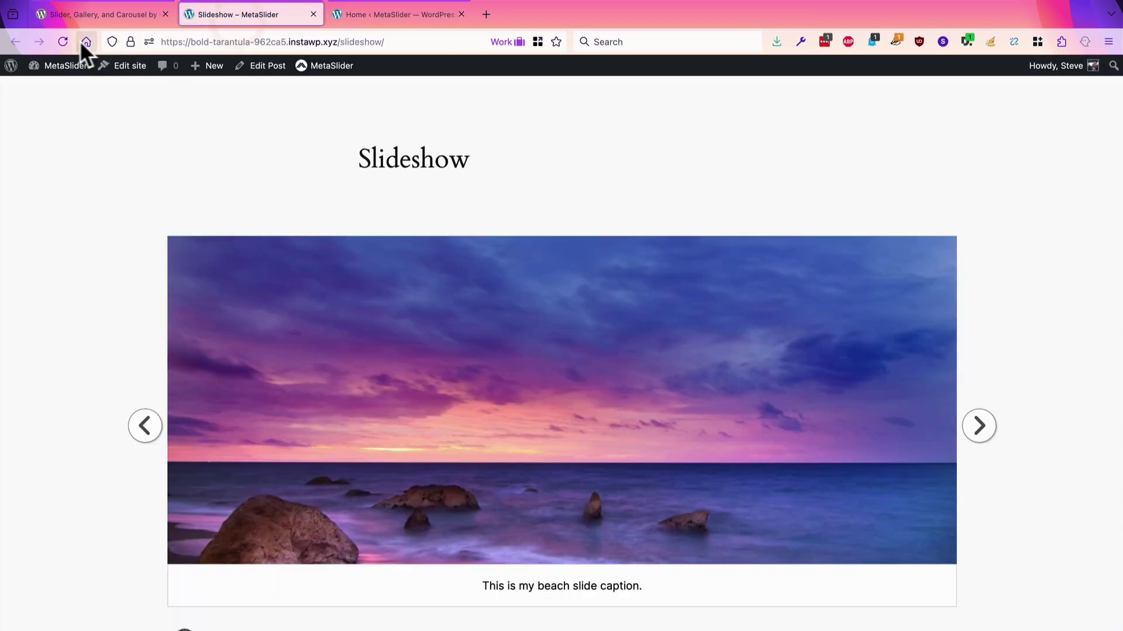
{"action": "left_click", "coordinate": [62, 40]}
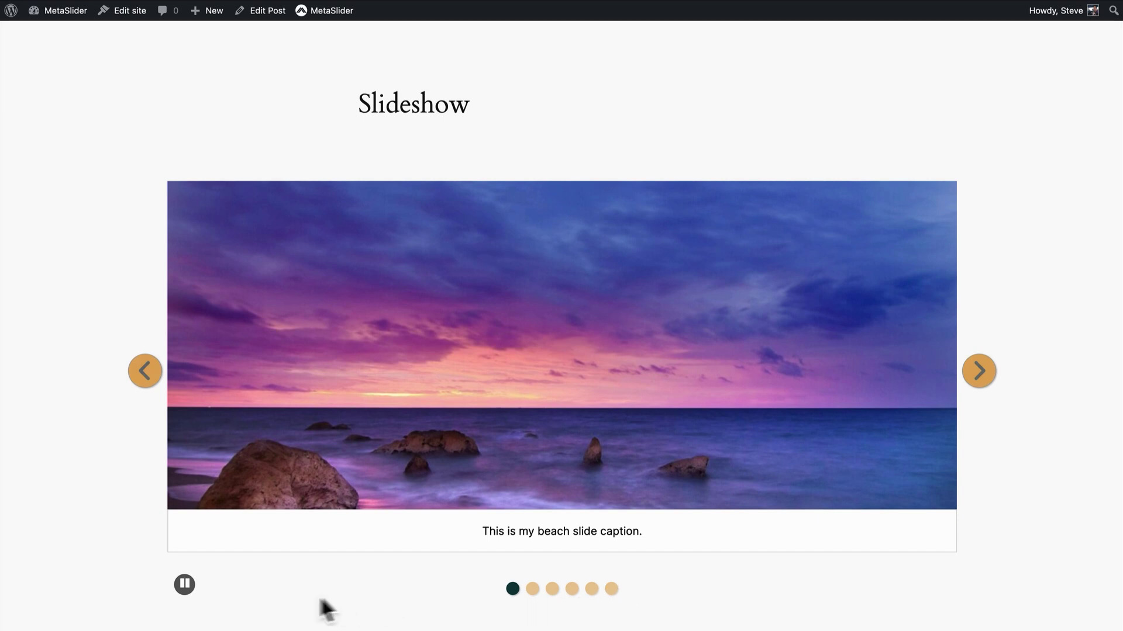
{"action": "left_click", "coordinate": [184, 586]}
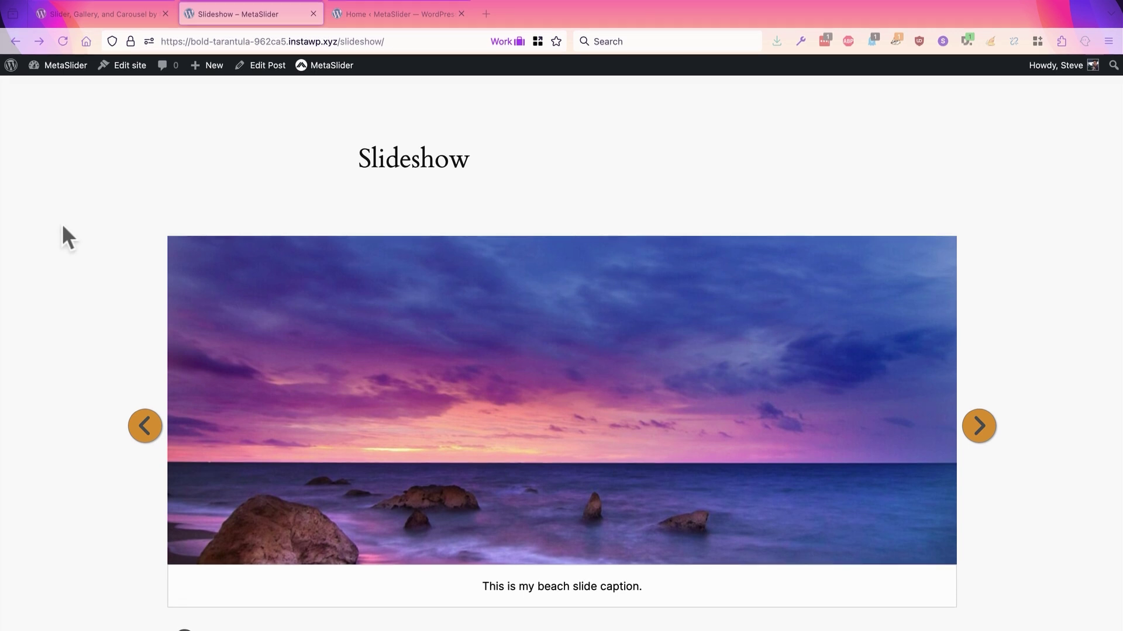
Step: Return to the New Slideshow editor and scroll down through the slides and options panel
{"action": "left_click", "coordinate": [362, 15]}
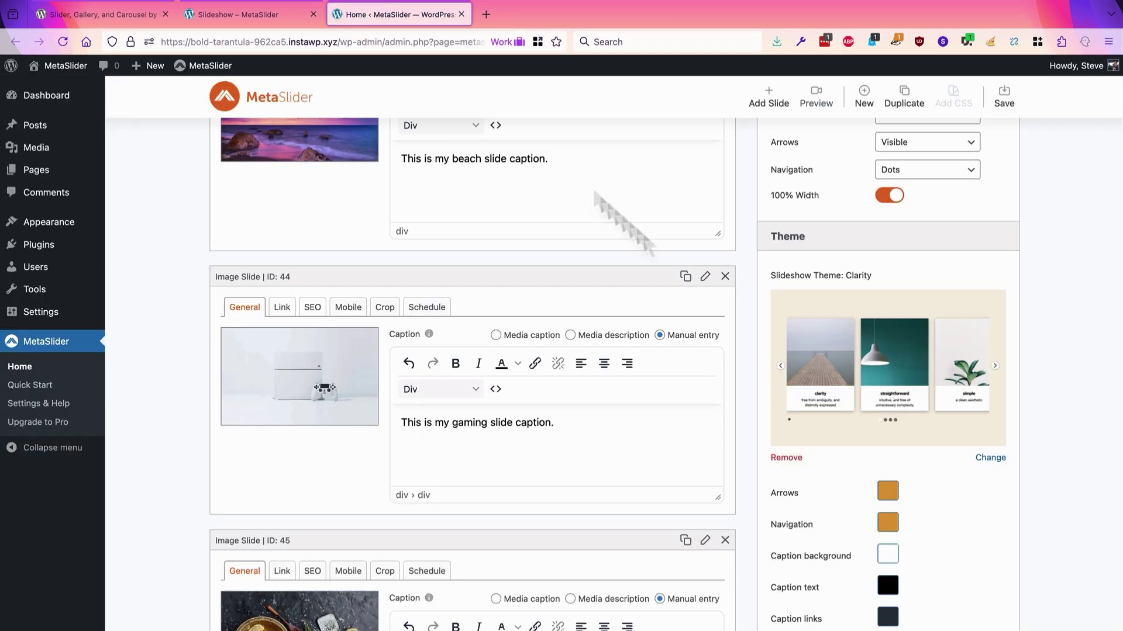
{"action": "scroll", "coordinate": [775, 467], "scroll_direction": "down", "scroll_amount": 2}
{"action": "scroll", "coordinate": [775, 467], "scroll_direction": "down", "scroll_amount": 7}
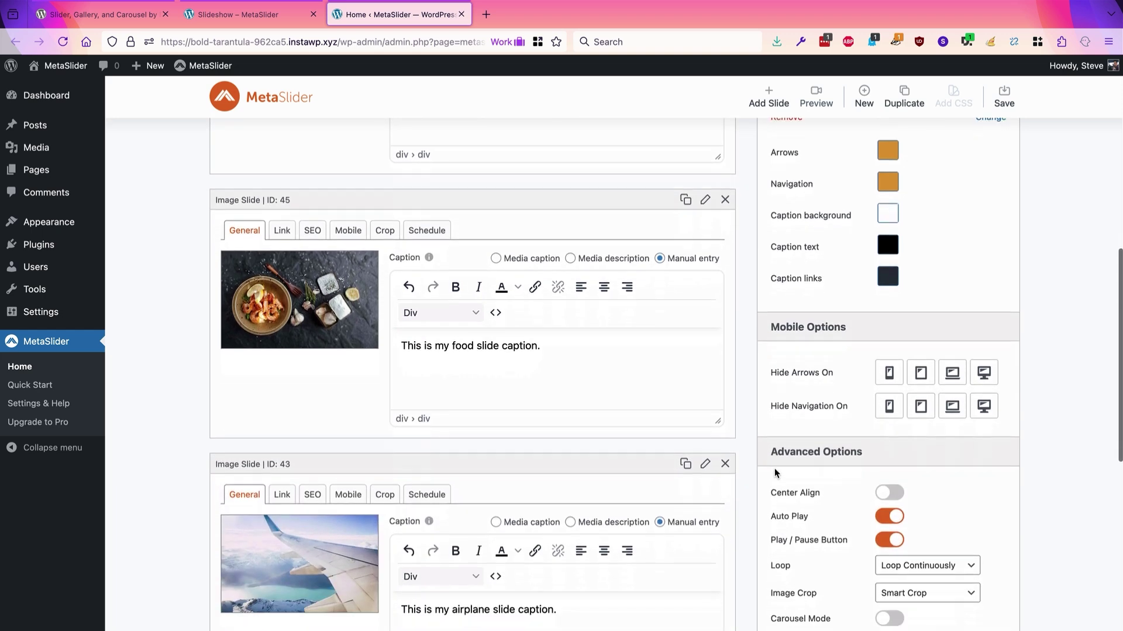
{"action": "scroll", "coordinate": [775, 473], "scroll_direction": "down", "scroll_amount": 5}
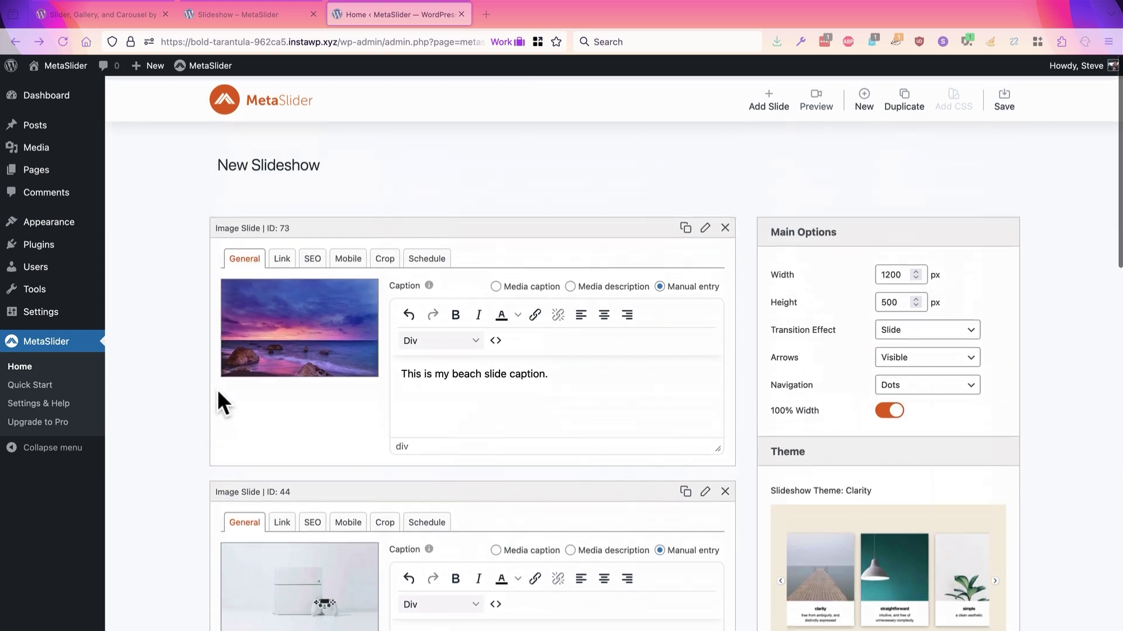
Step: In slide 73's SEO settings, set a custom image title 'This is my title text'
{"action": "left_click", "coordinate": [313, 255]}
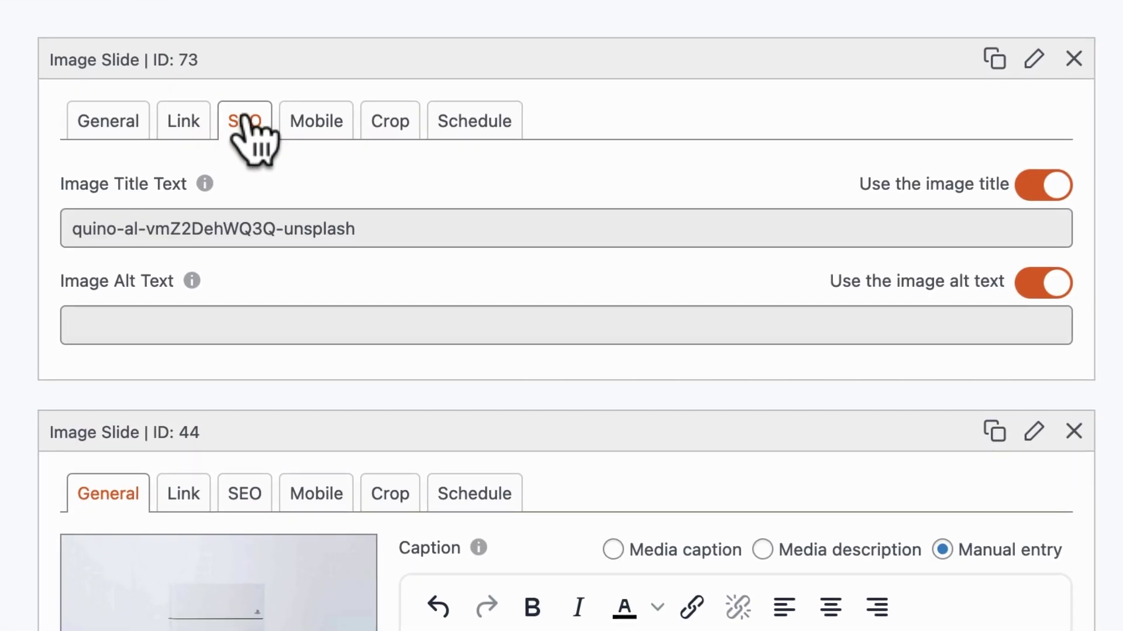
{"action": "left_click", "coordinate": [1045, 186]}
{"action": "left_click_drag", "start_coordinate": [377, 228], "coordinate": [6, 235]}
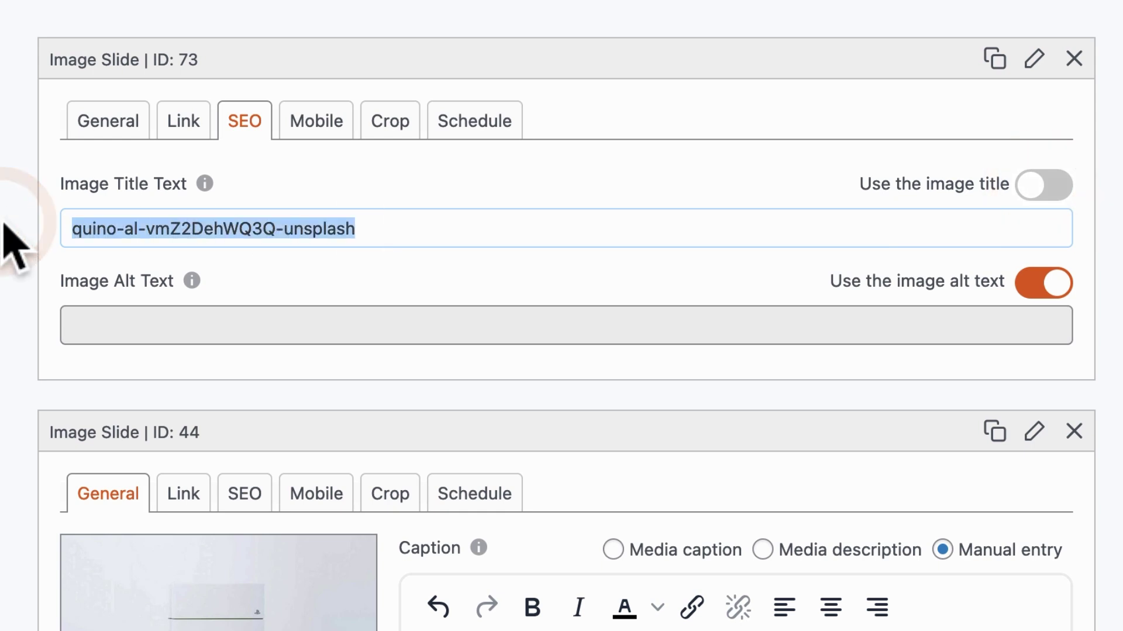
{"action": "type", "text": "This"}
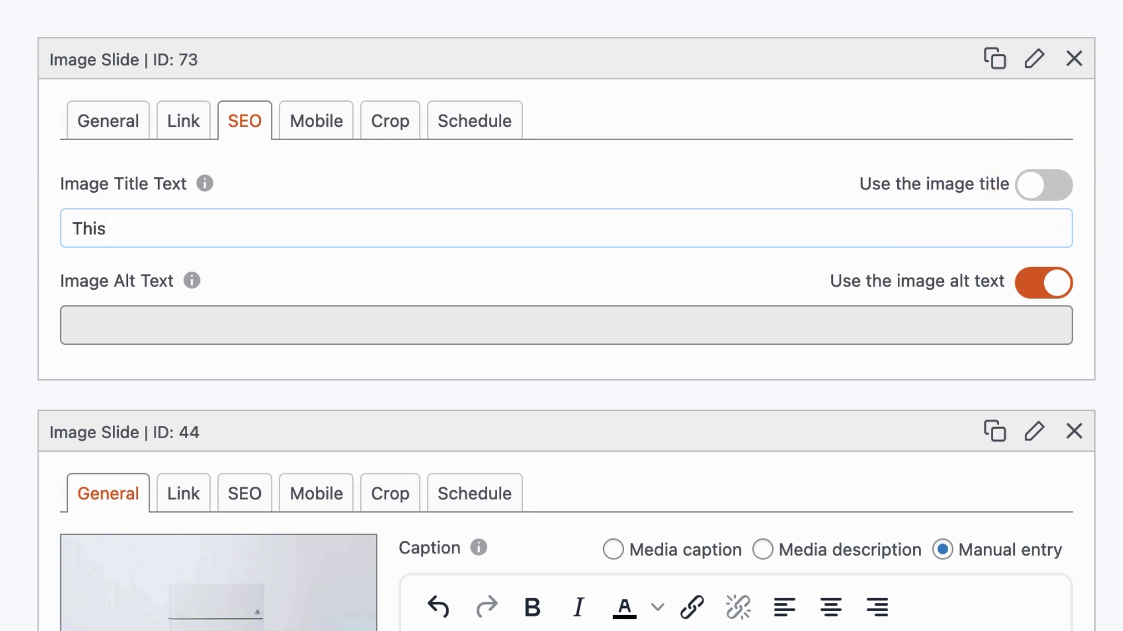
{"action": "type", "text": " is my title text"}
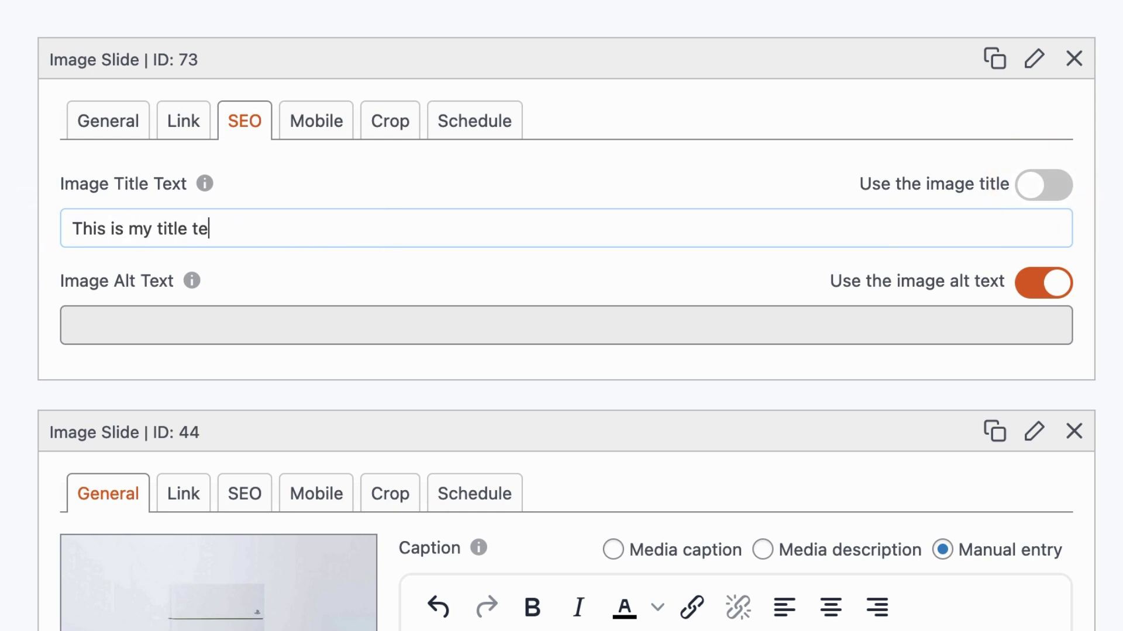
Step: Unlock the slide's alt text and set it to 'This is my ALT text'
{"action": "left_click", "coordinate": [120, 339]}
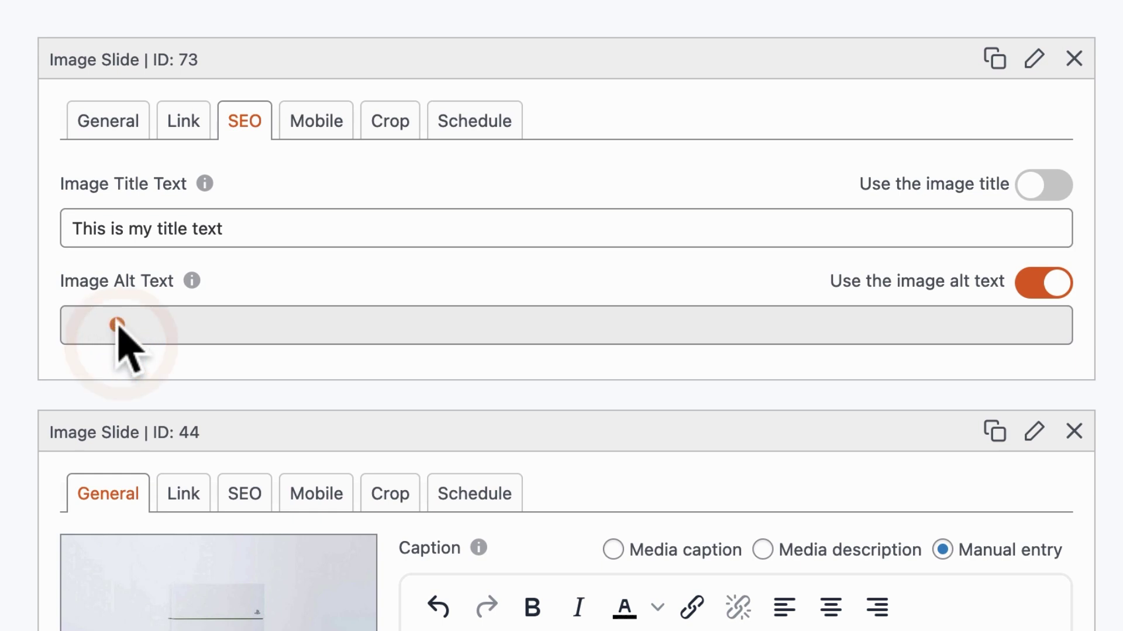
{"action": "left_click", "coordinate": [1044, 287]}
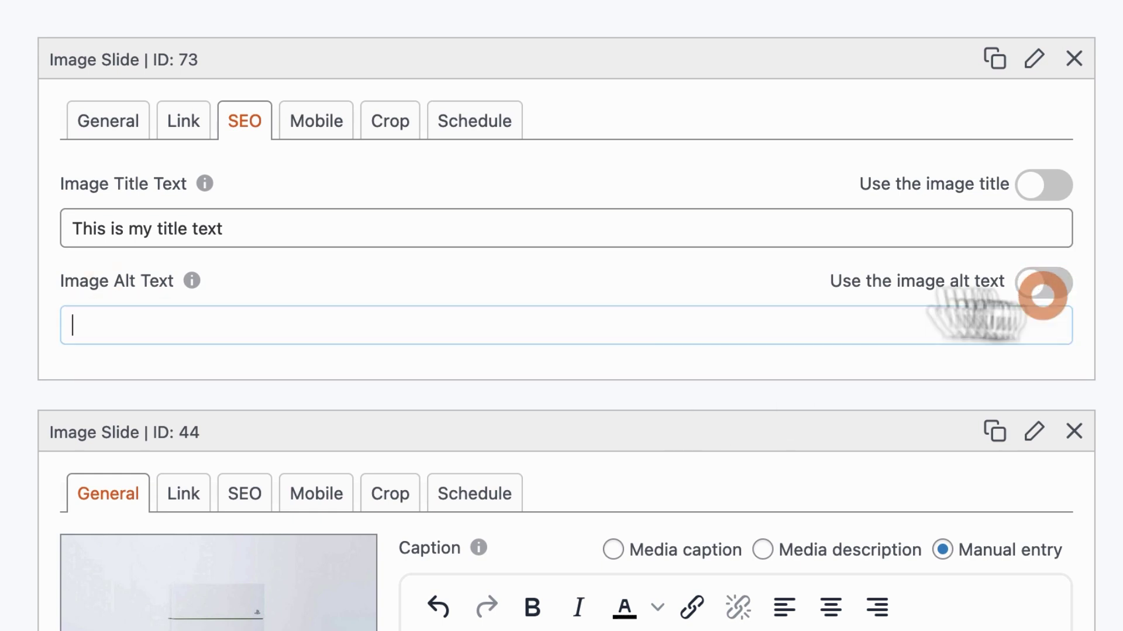
{"action": "type", "text": "This i"}
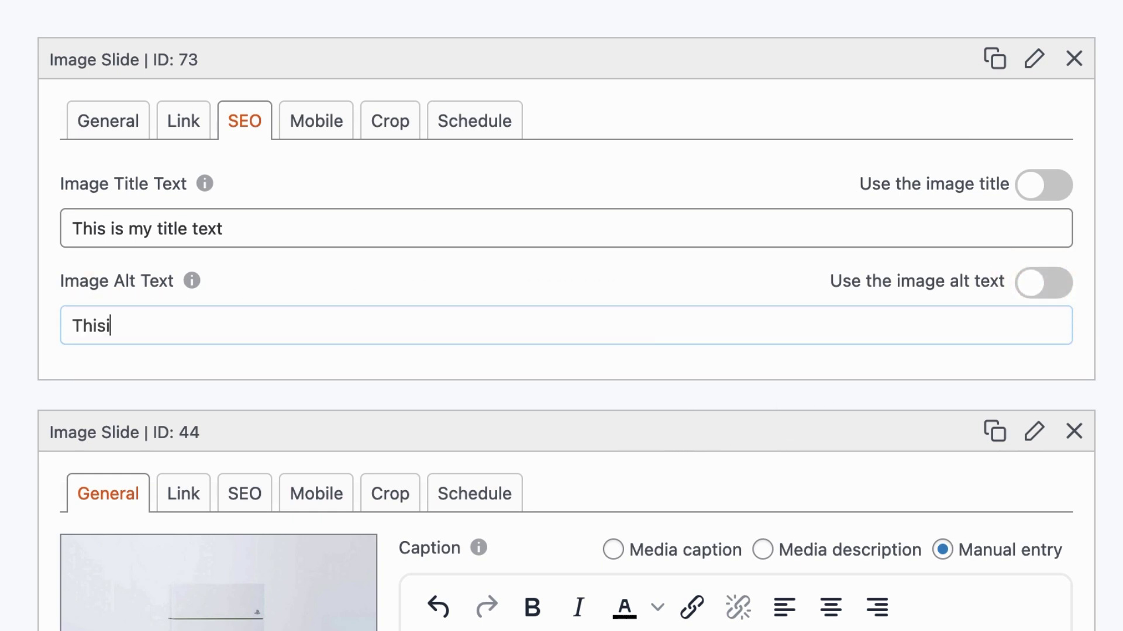
{"action": "type", "text": "s my ALT te"}
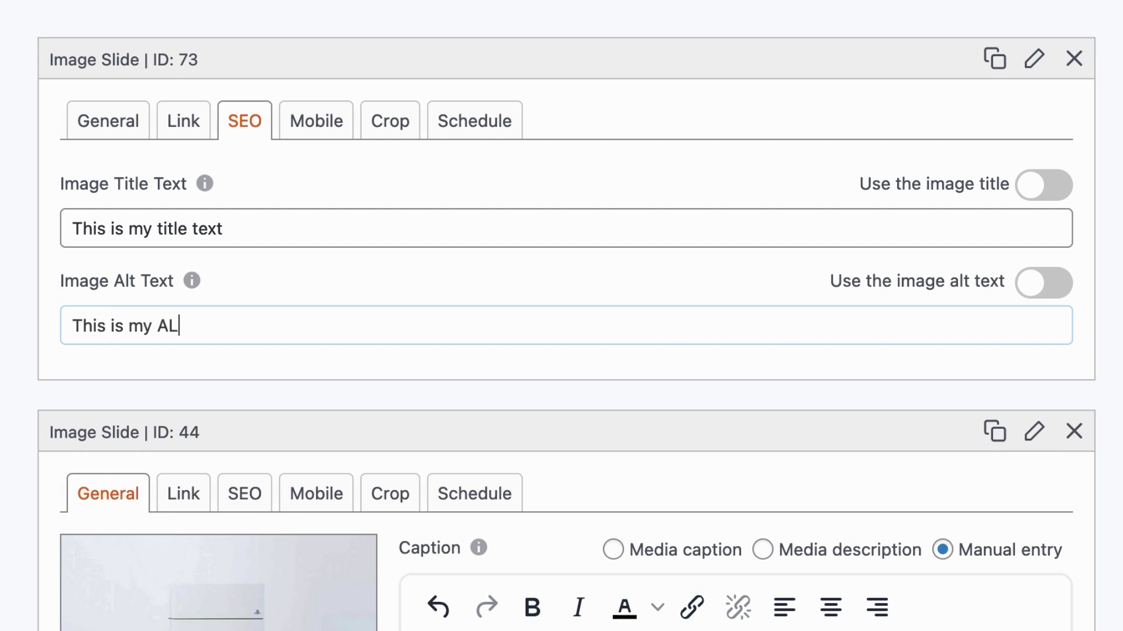
{"action": "type", "text": "xt"}
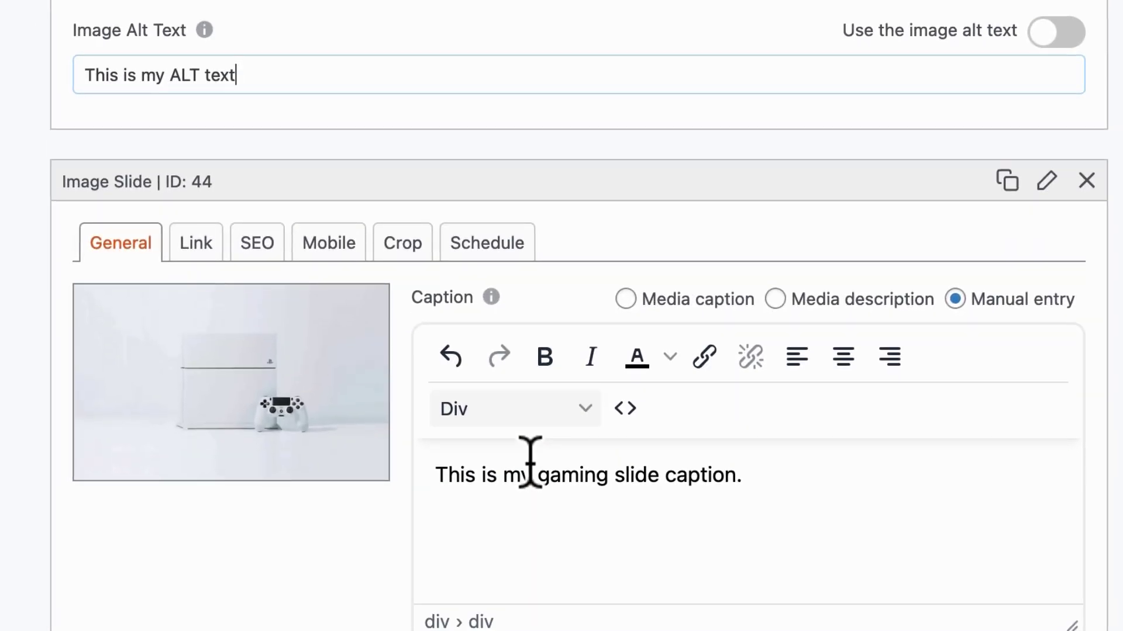
{"action": "key", "text": "Tab"}
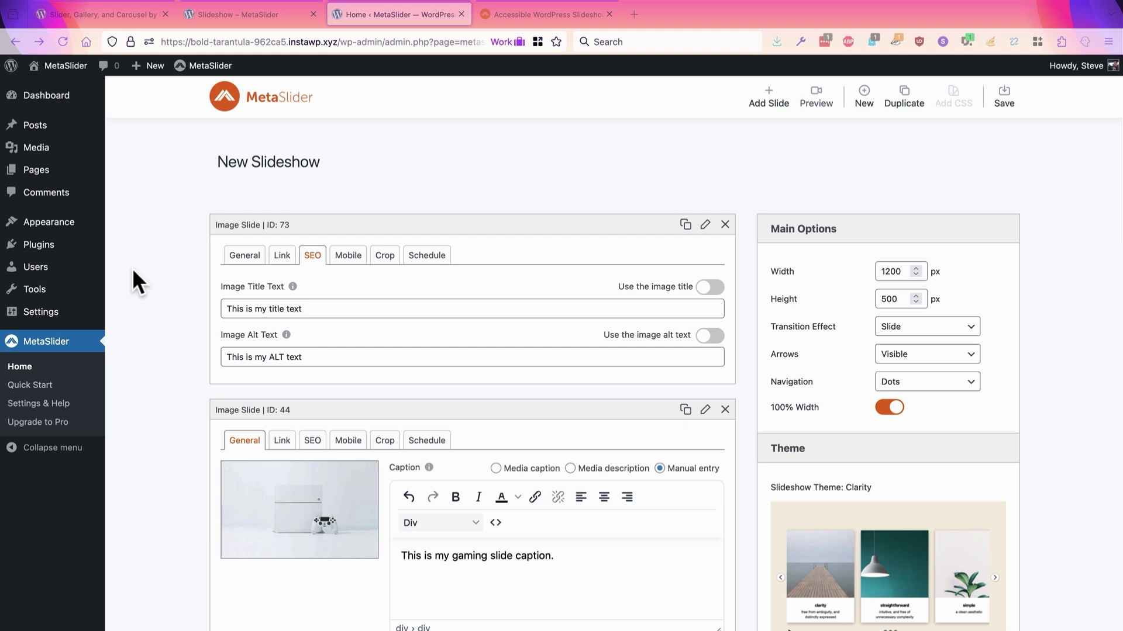
Step: View the accessible-slideshow blog post, then the MetaSlider plugin page on WordPress.org
{"action": "left_click", "coordinate": [500, 17]}
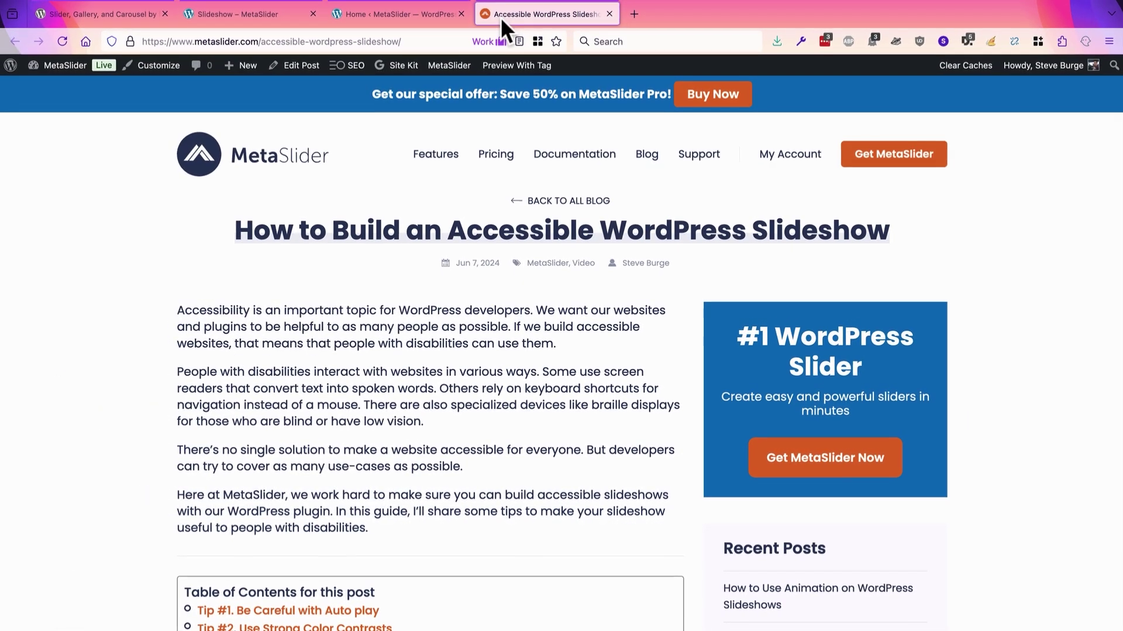
{"action": "left_click", "coordinate": [128, 13]}
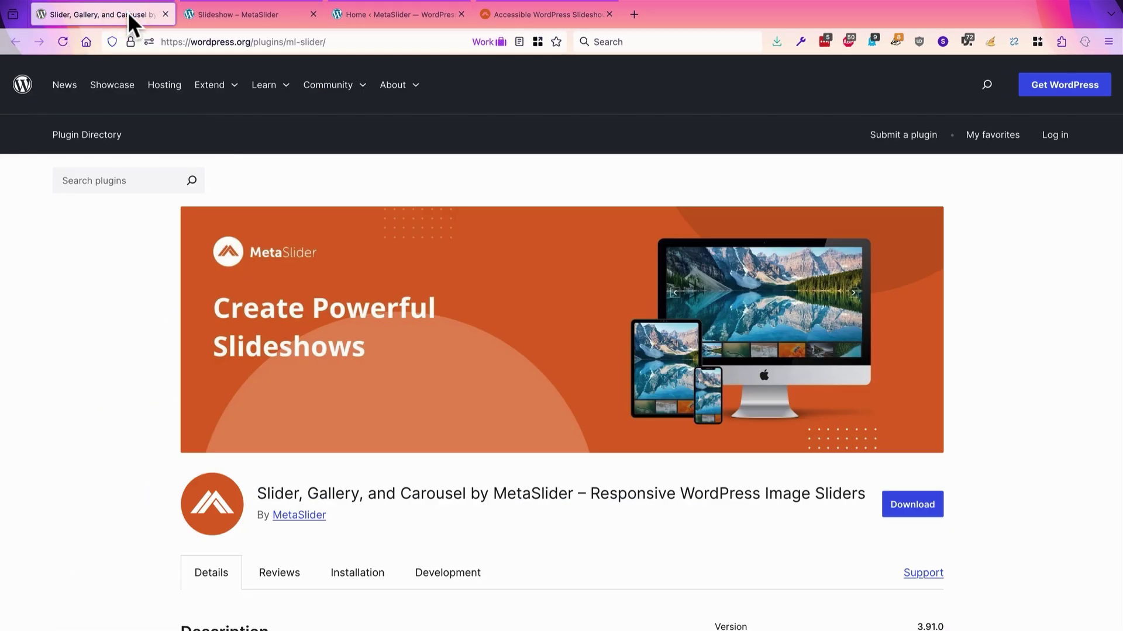